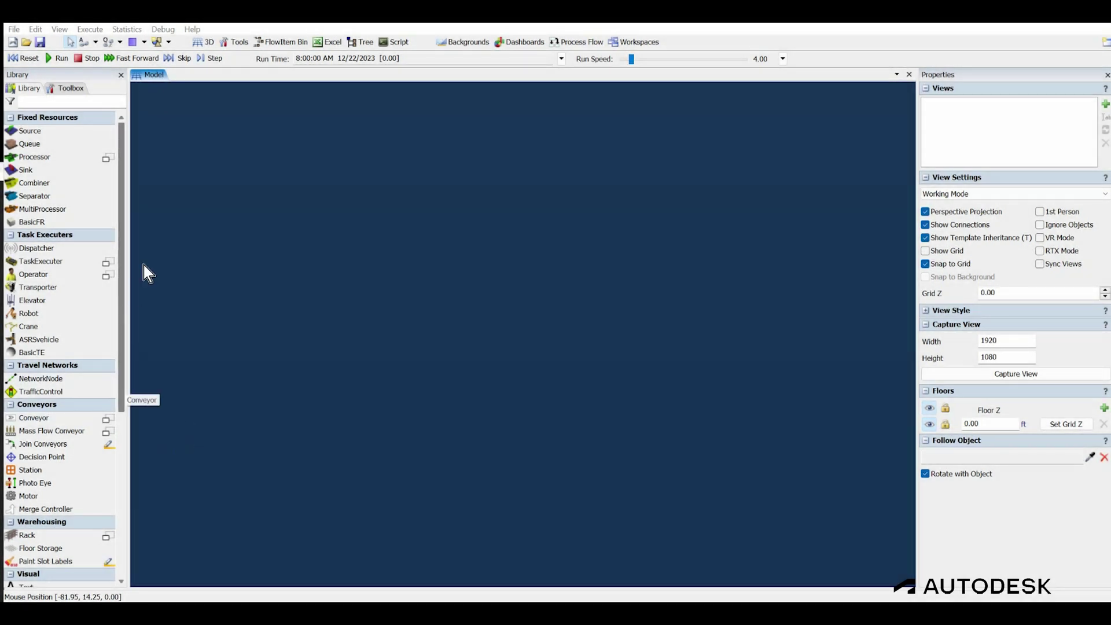
# Load the Demo Model CAD Drawing as the model's floor background.
pyautogui.click(466, 42)
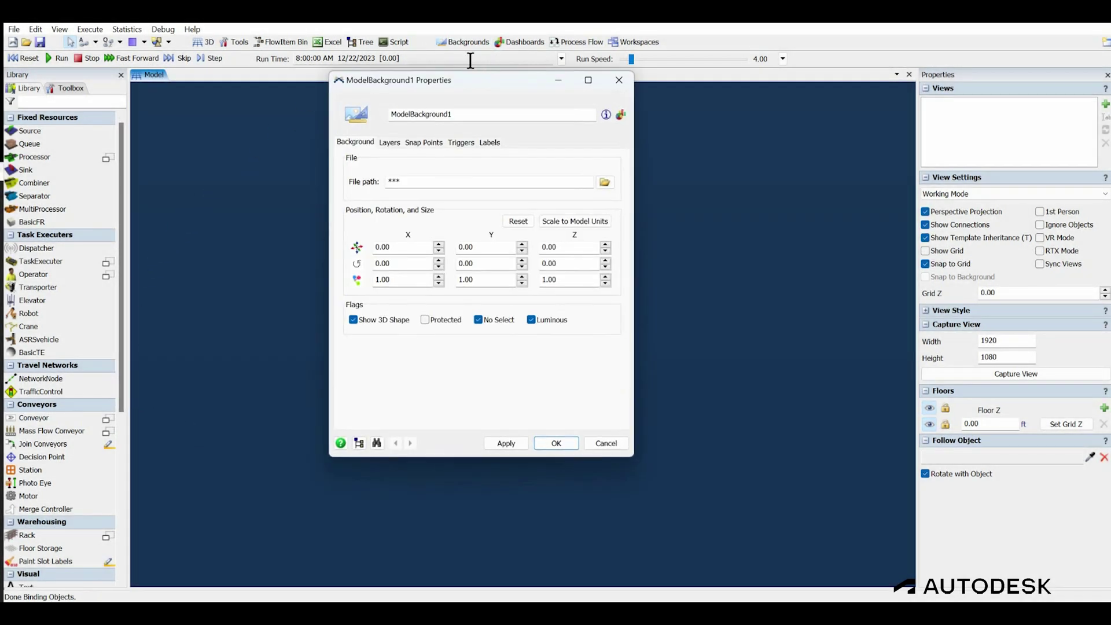
pyautogui.click(605, 182)
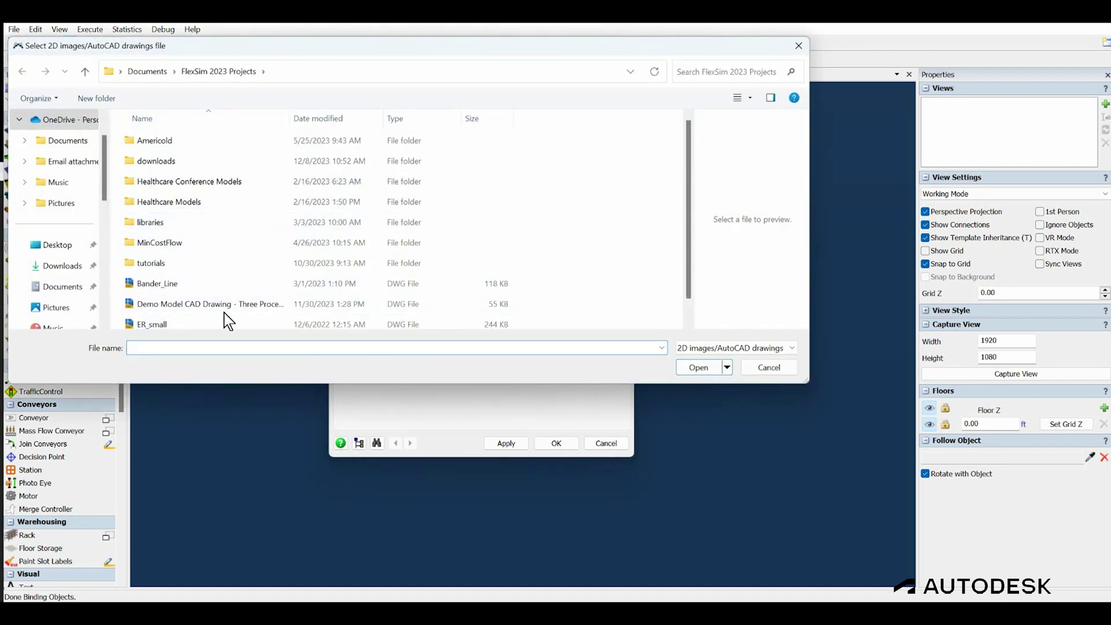
pyautogui.doubleClick(217, 305)
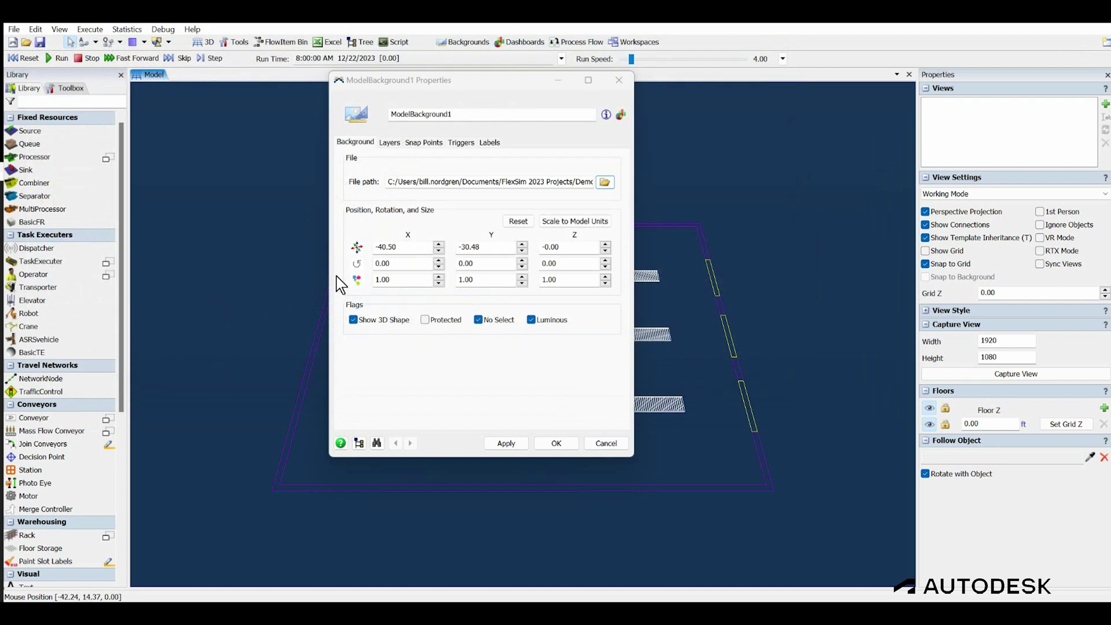
pyautogui.click(554, 443)
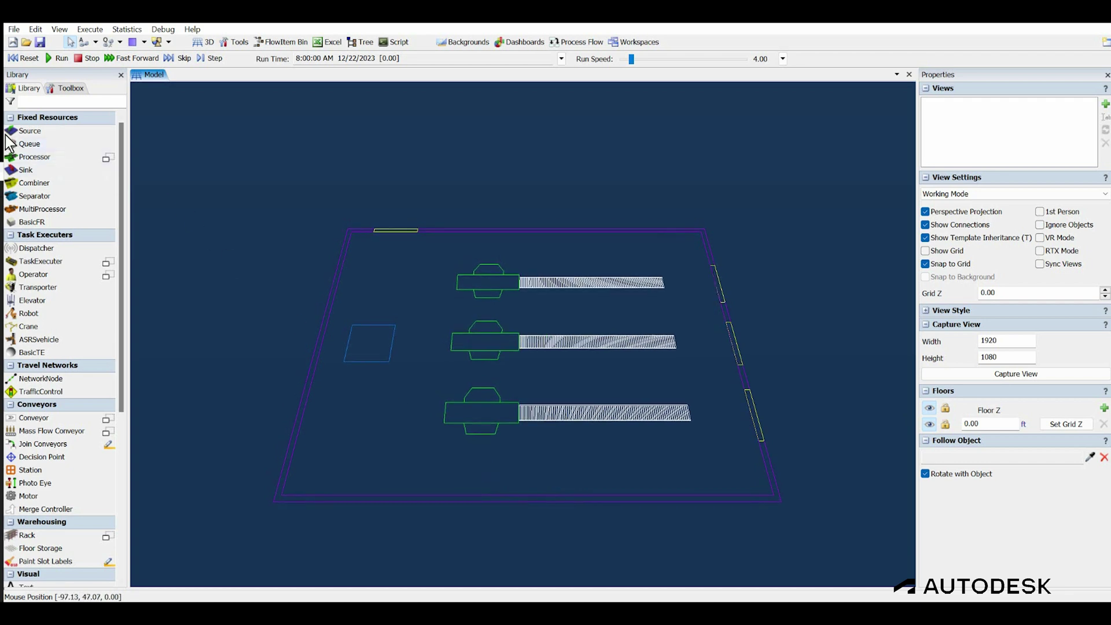
# Place a source, a queue and three processors on the CAD layout, then link Source1 to Queue1.
pyautogui.moveTo(29, 139); pyautogui.dragTo(374, 280)
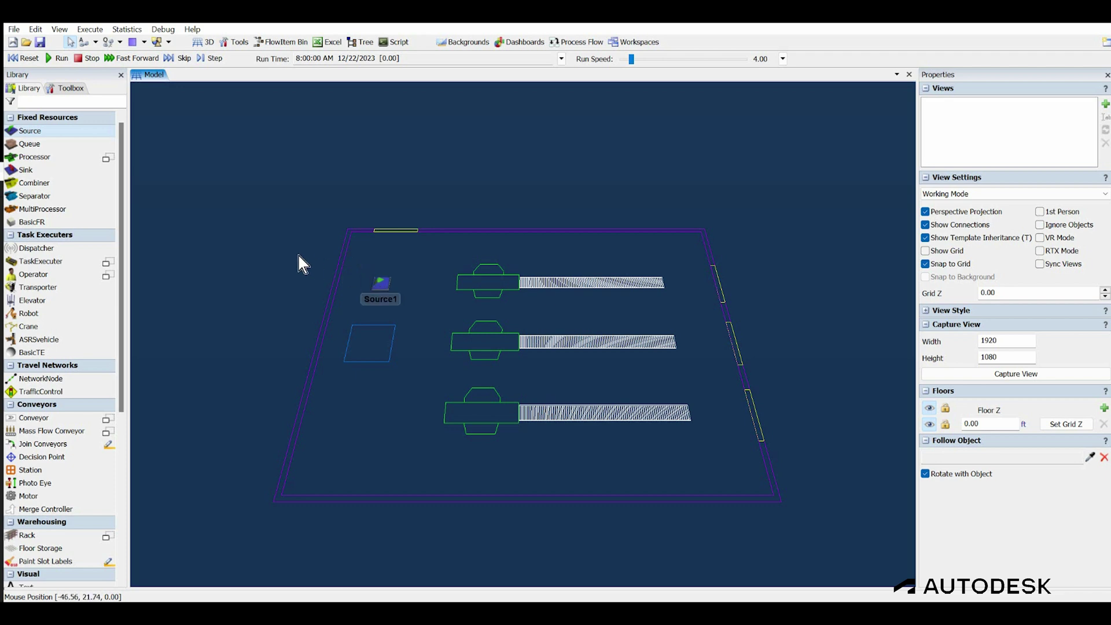
pyautogui.moveTo(11, 145); pyautogui.dragTo(353, 327)
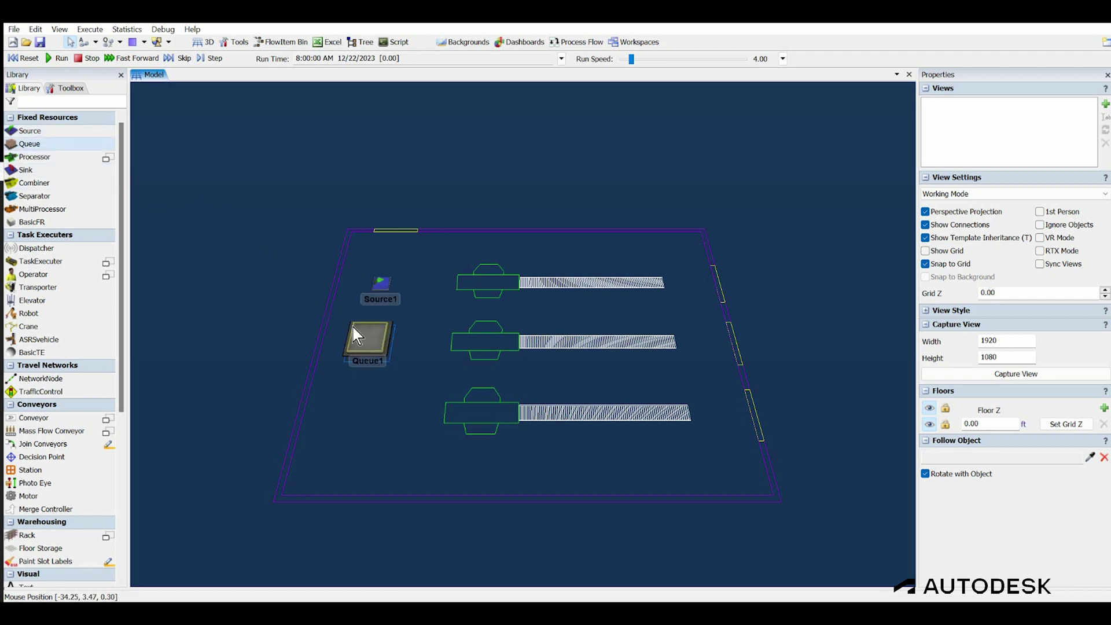
pyautogui.moveTo(27, 159); pyautogui.dragTo(486, 278)
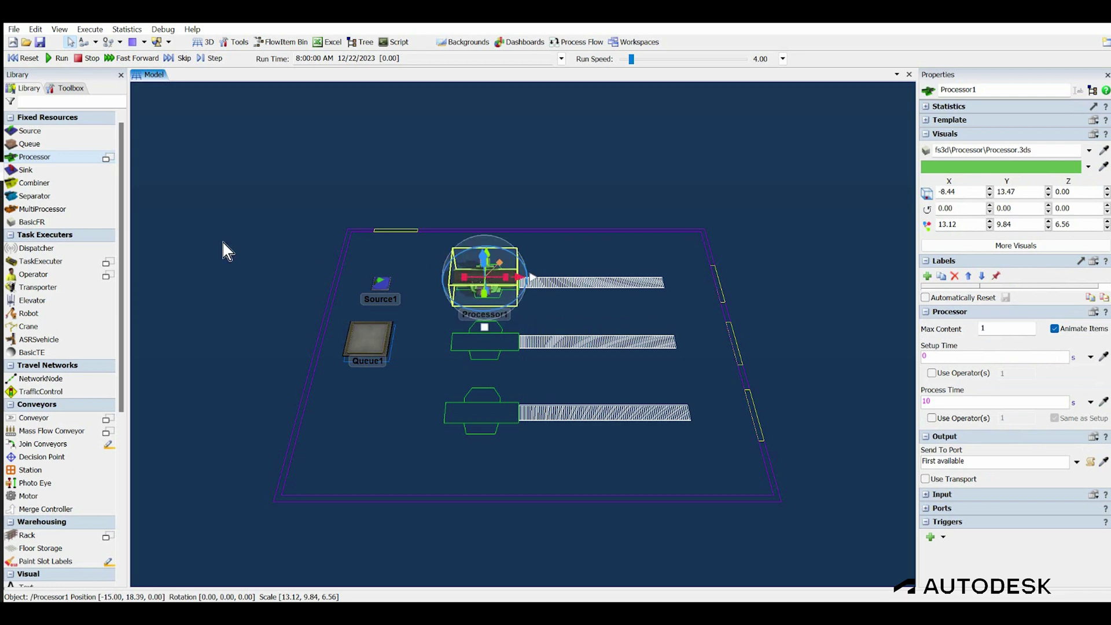
pyautogui.moveTo(29, 157); pyautogui.dragTo(484, 336)
pyautogui.moveTo(86, 192); pyautogui.dragTo(483, 405)
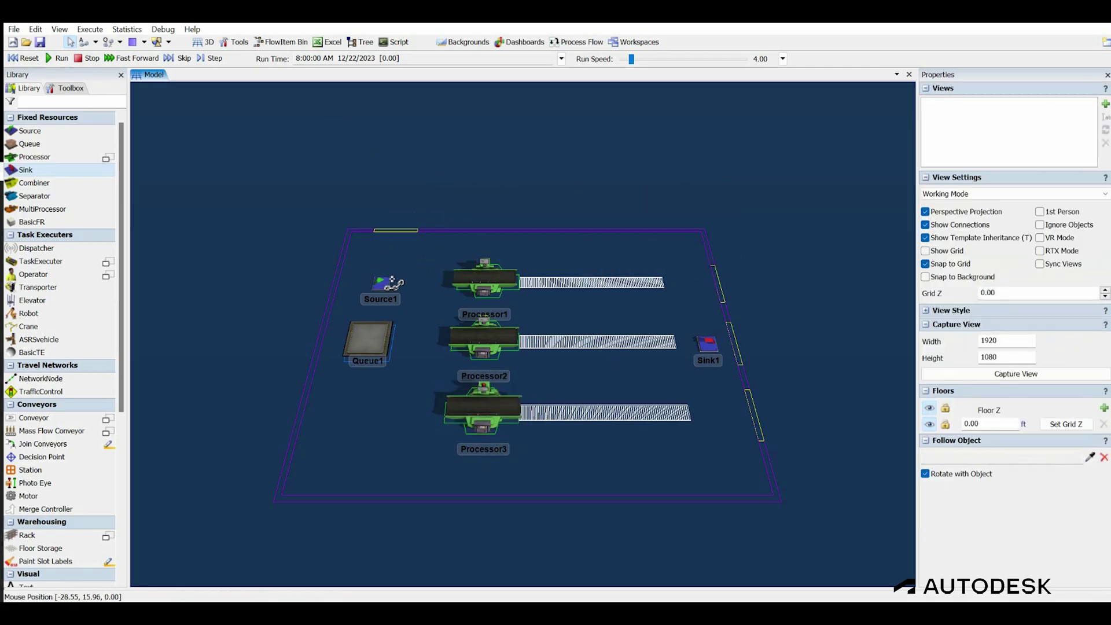
pyautogui.moveTo(393, 282); pyautogui.dragTo(368, 340)
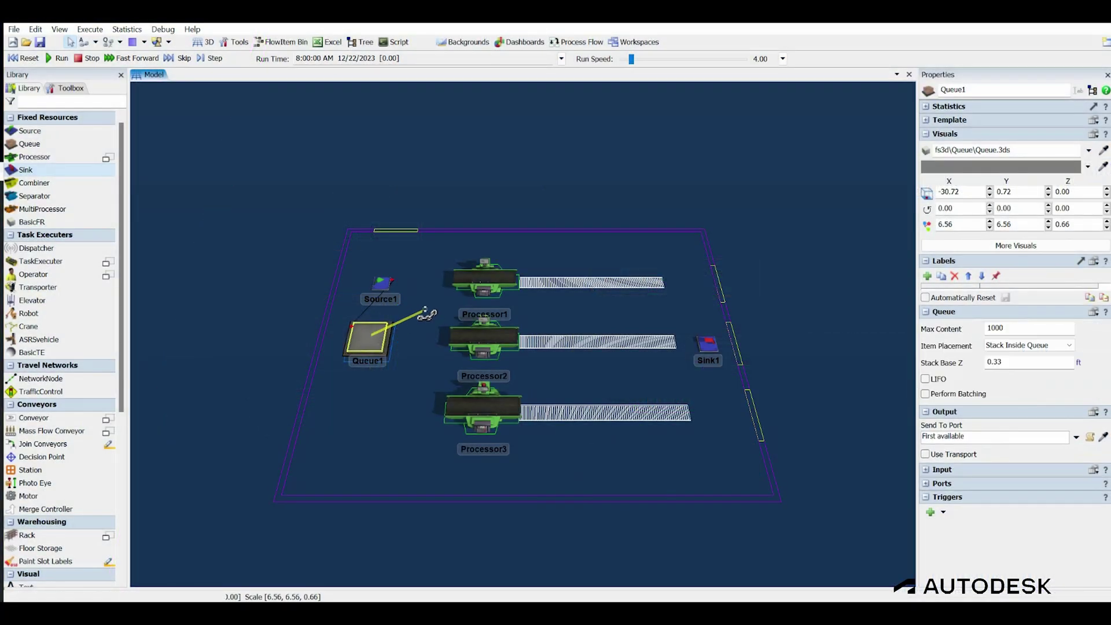
# Link Queue1 to Processor1, Processor2 and Processor3, and each processor to Sink1.
pyautogui.moveTo(422, 317); pyautogui.dragTo(461, 286)
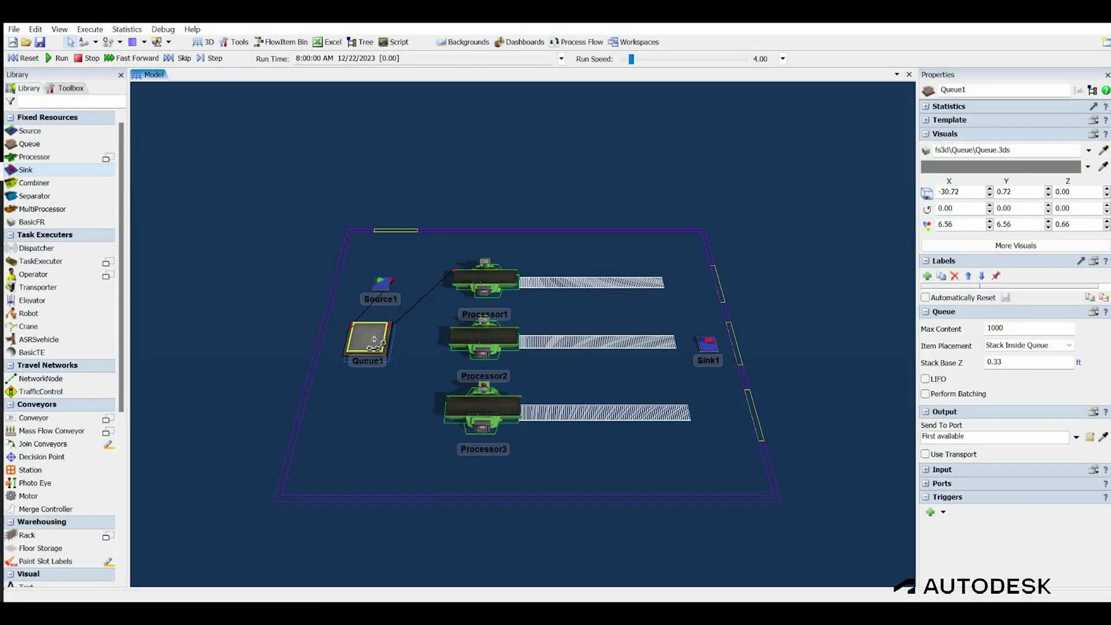
pyautogui.moveTo(374, 339); pyautogui.dragTo(461, 340)
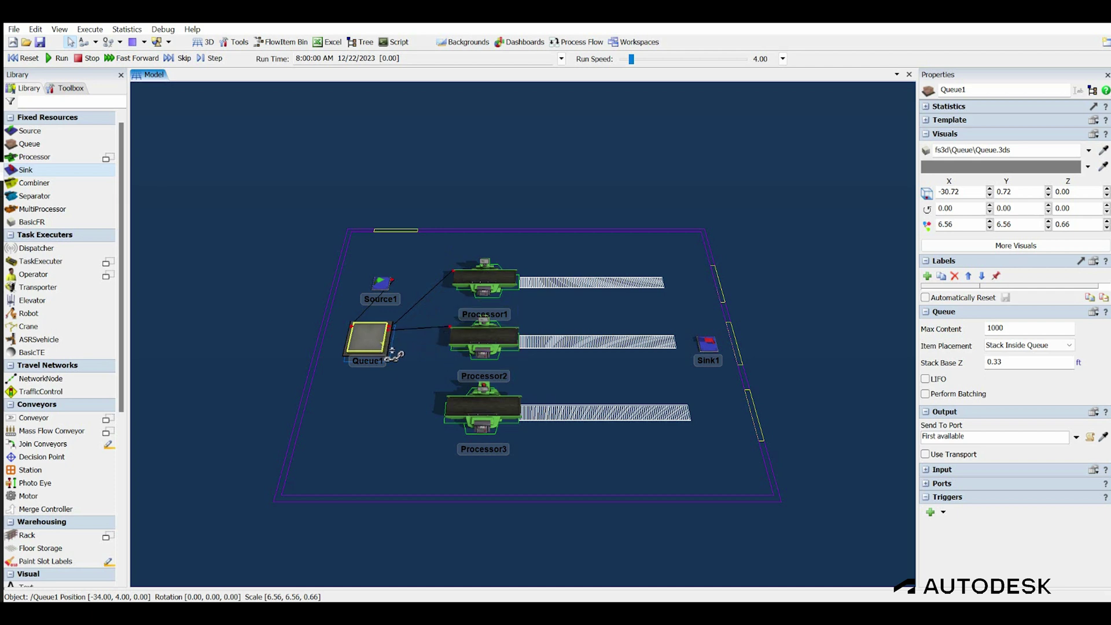
pyautogui.moveTo(379, 346); pyautogui.dragTo(458, 406)
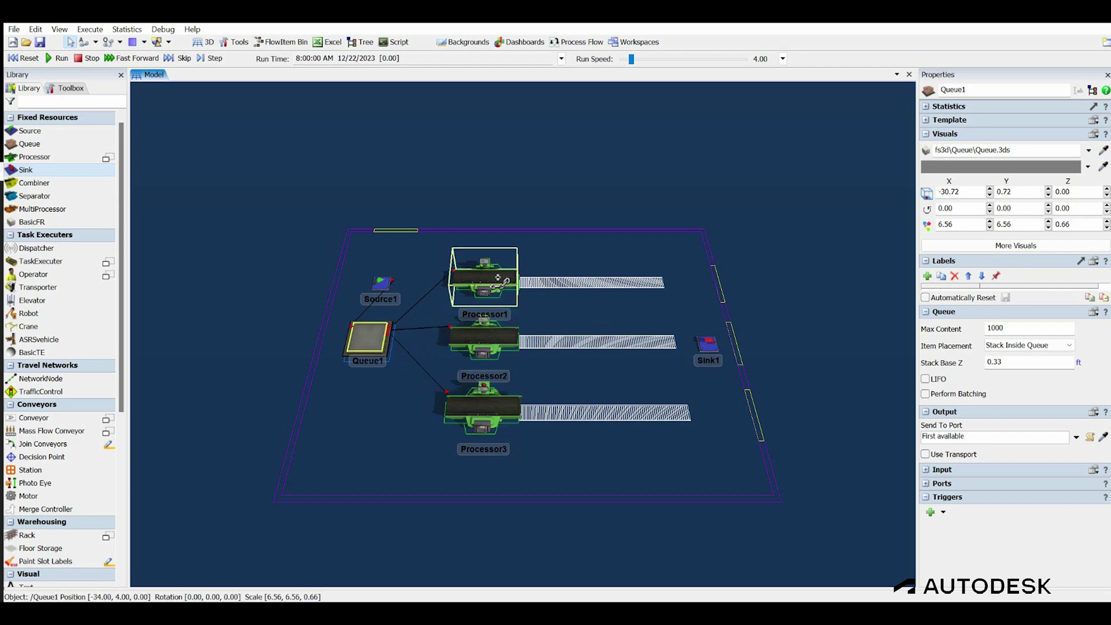
pyautogui.moveTo(499, 278); pyautogui.dragTo(707, 342)
pyautogui.moveTo(500, 337); pyautogui.dragTo(706, 345)
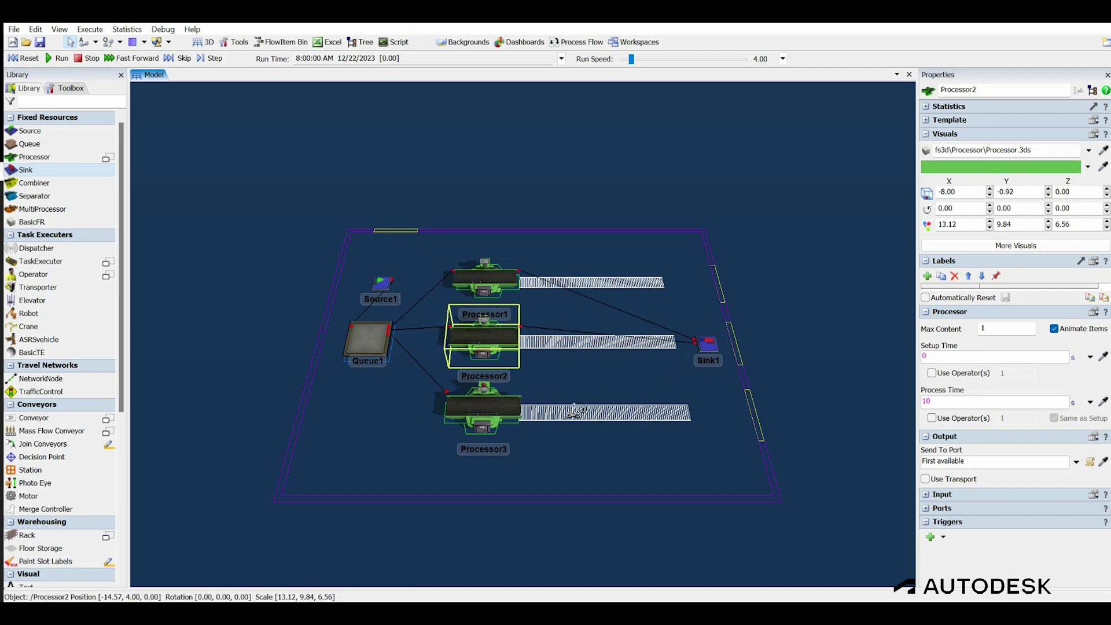
pyautogui.moveTo(492, 408); pyautogui.dragTo(706, 342)
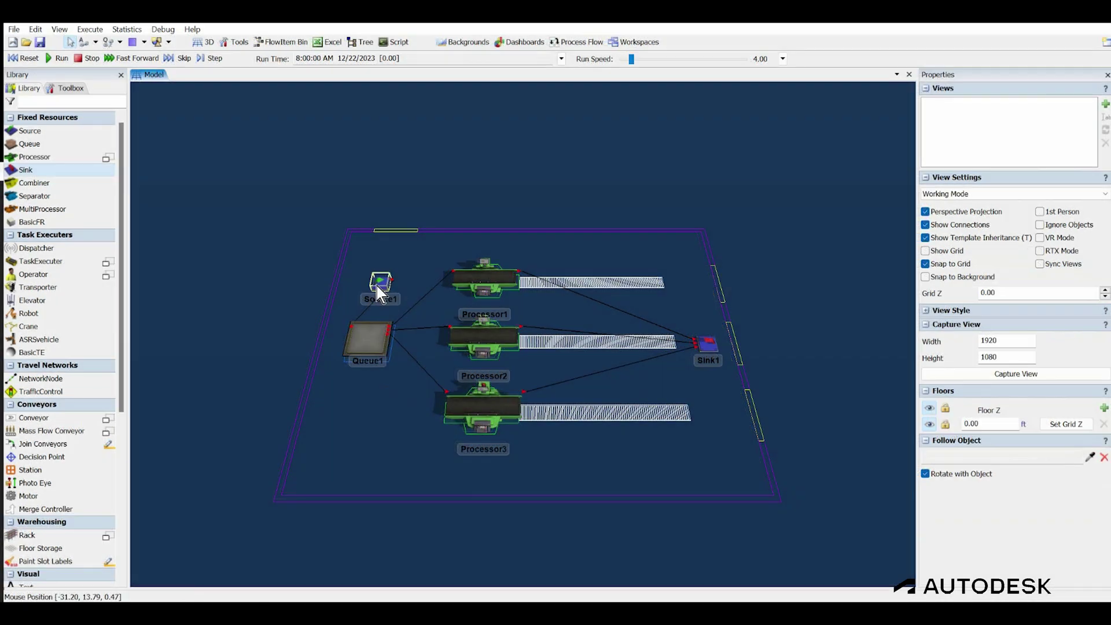
# Check Source1's inter-arrival time and replace the processors' process time of 10 with 30.
pyautogui.click(377, 286)
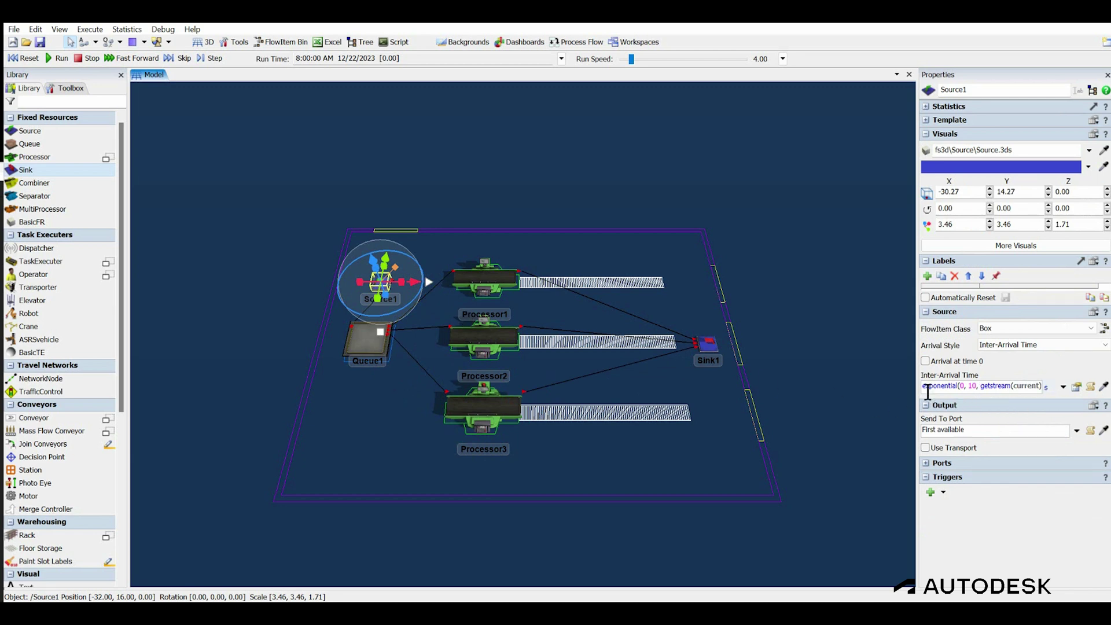
pyautogui.moveTo(924, 386); pyautogui.dragTo(1050, 384)
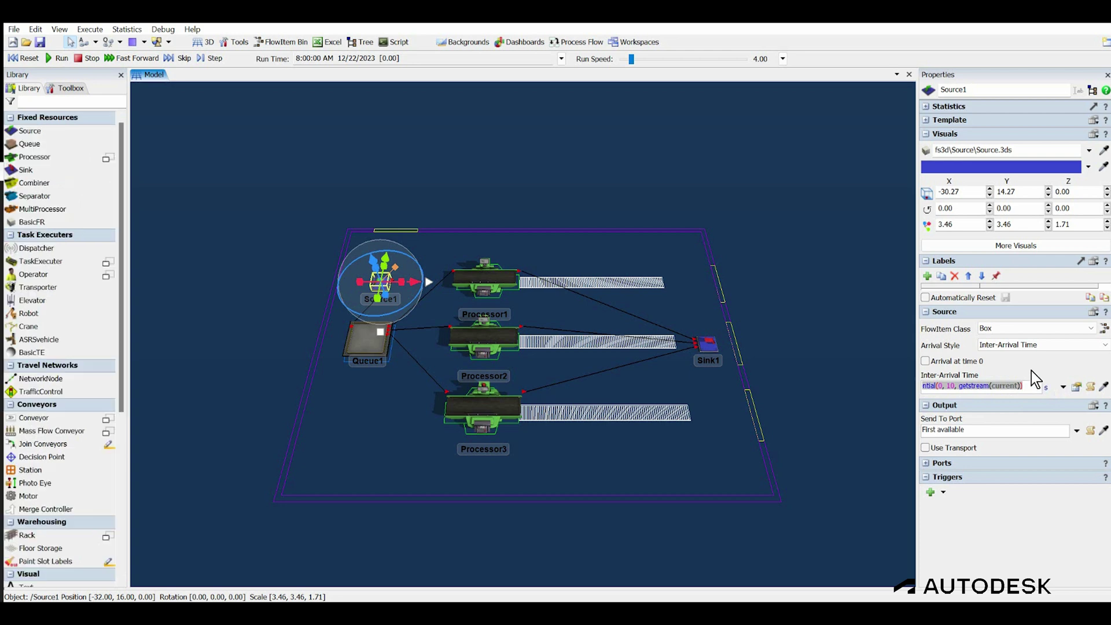
pyautogui.click(486, 277)
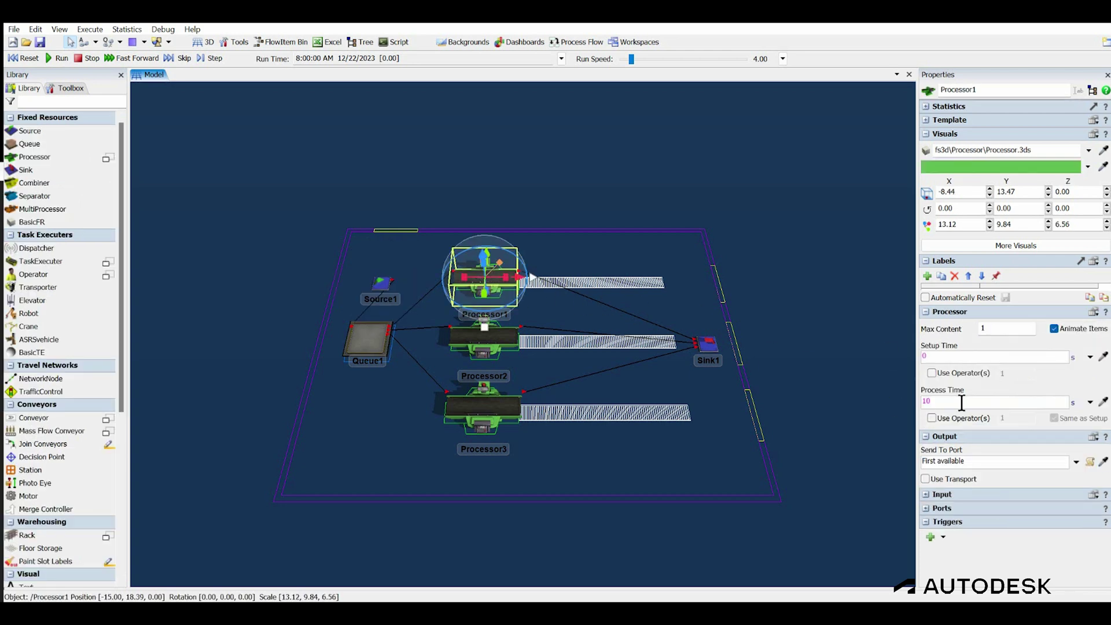
pyautogui.moveTo(940, 401); pyautogui.dragTo(899, 397)
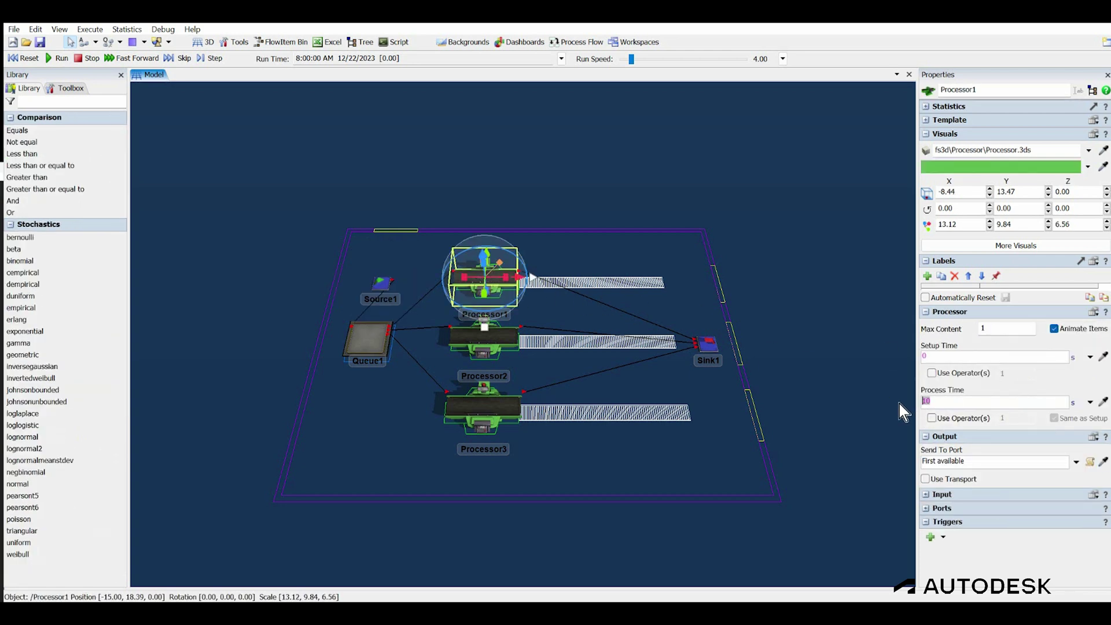
pyautogui.click(512, 341)
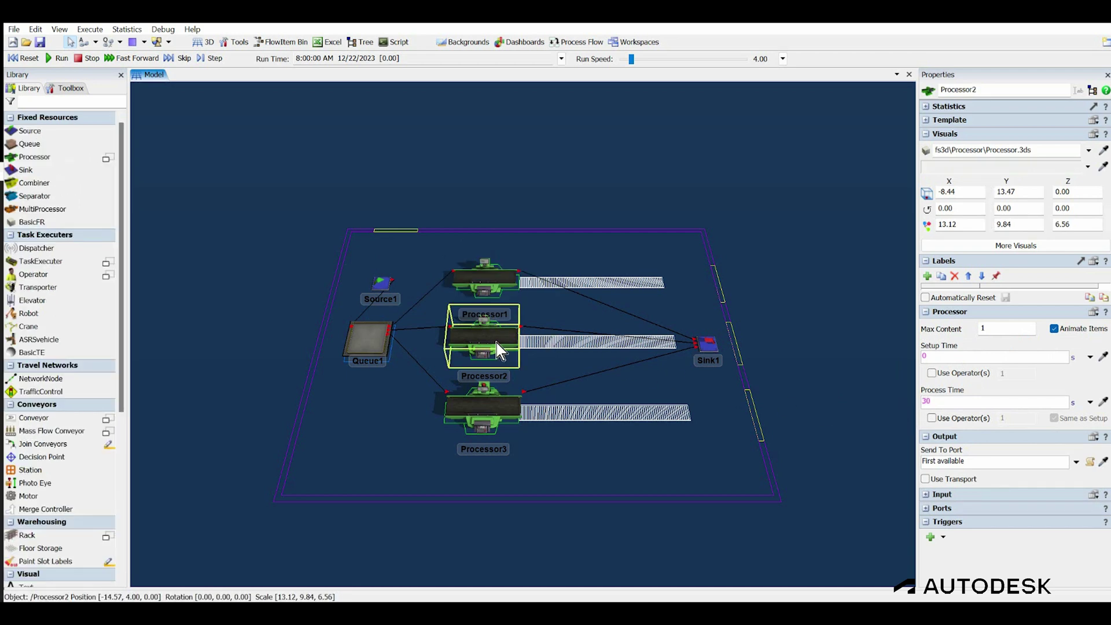
pyautogui.moveTo(931, 400); pyautogui.dragTo(903, 403)
pyautogui.write('30')
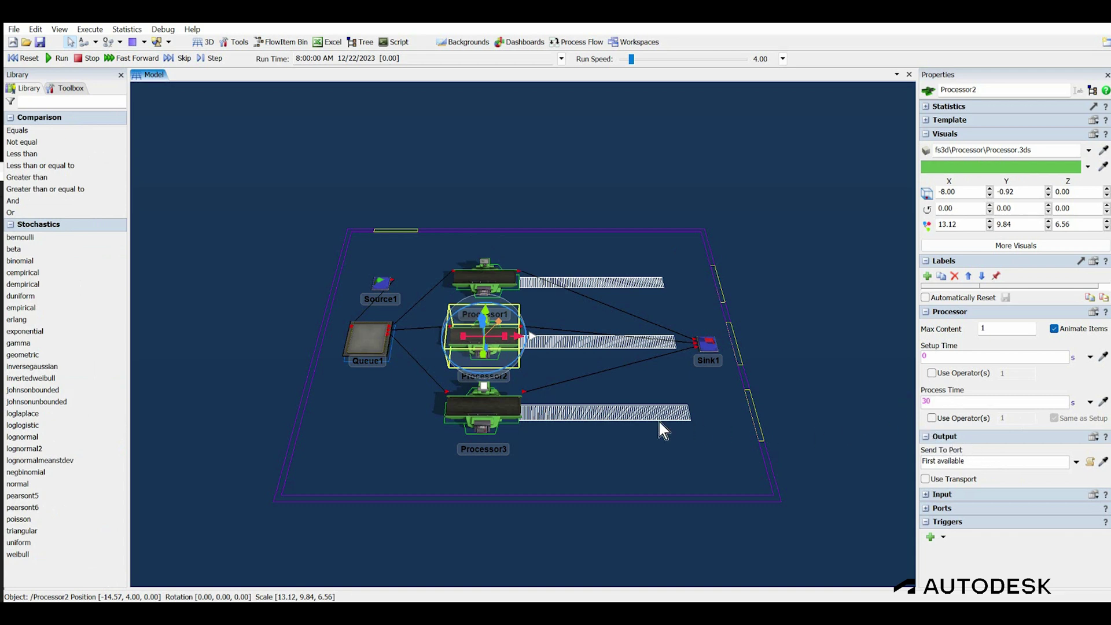
pyautogui.click(487, 416)
pyautogui.moveTo(942, 400); pyautogui.dragTo(901, 404)
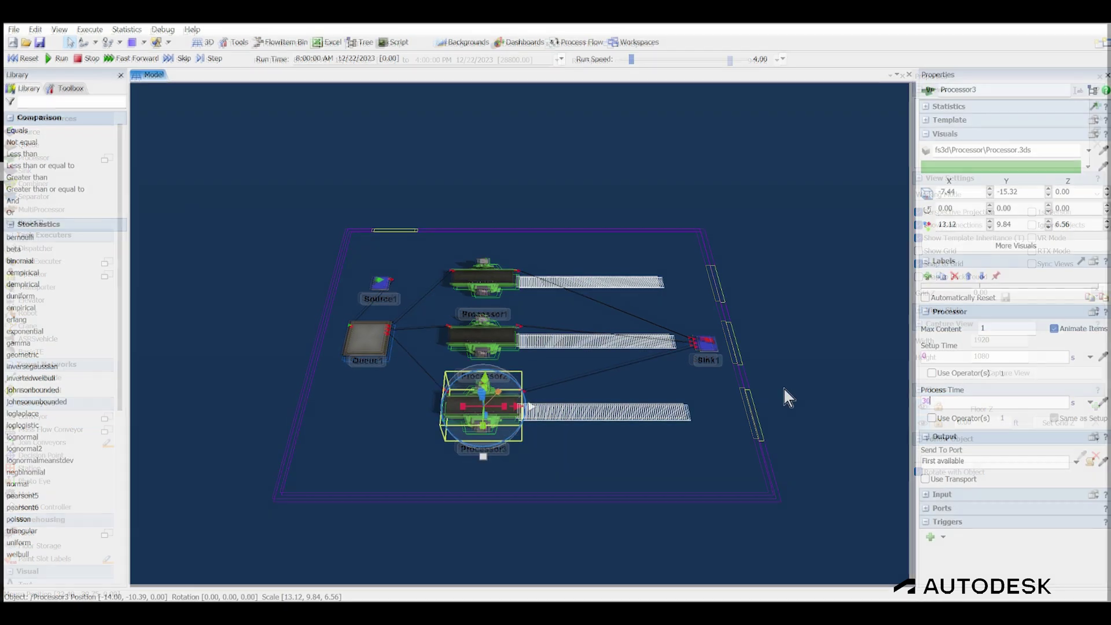
# Add a blank dashboard beside the model and place a State chart on it.
pyautogui.click(784, 390)
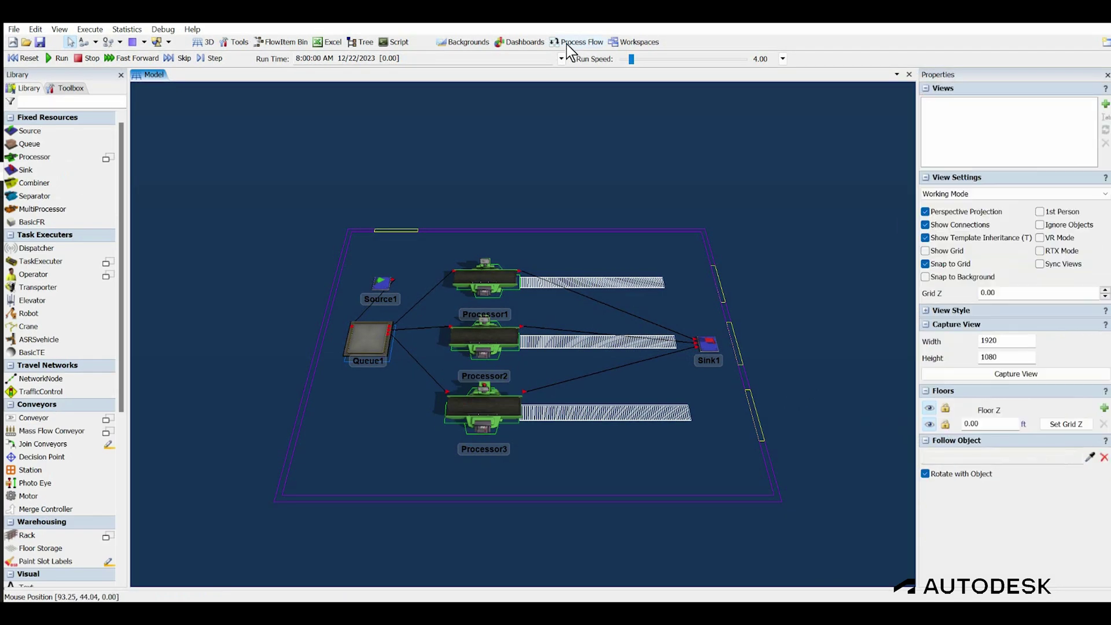
pyautogui.click(521, 45)
pyautogui.click(548, 58)
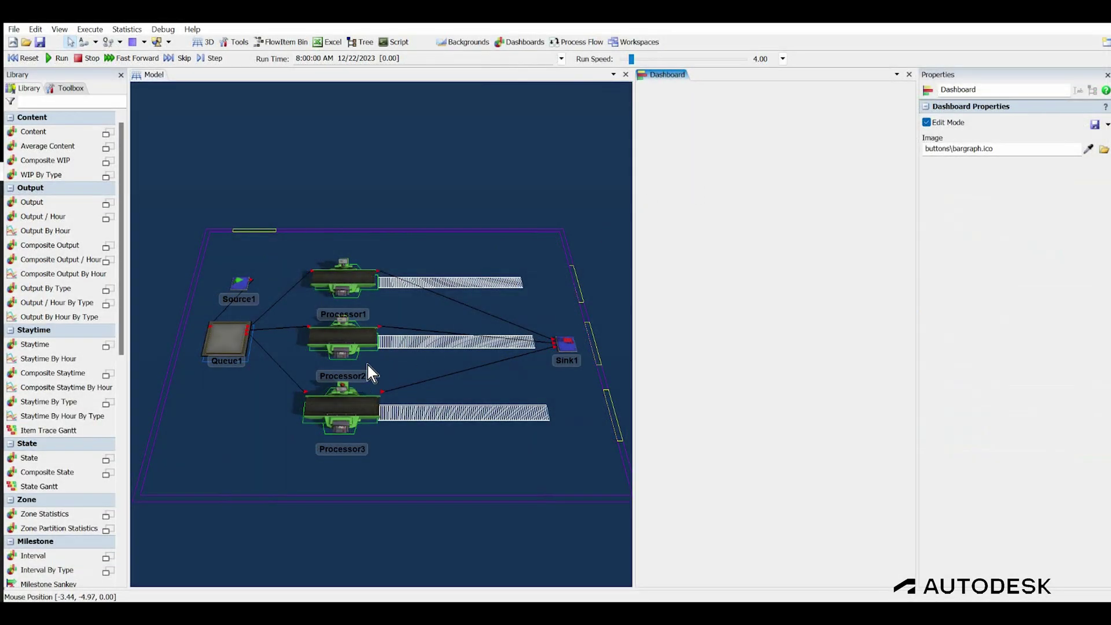
pyautogui.click(314, 361)
pyautogui.moveTo(27, 461); pyautogui.dragTo(690, 126)
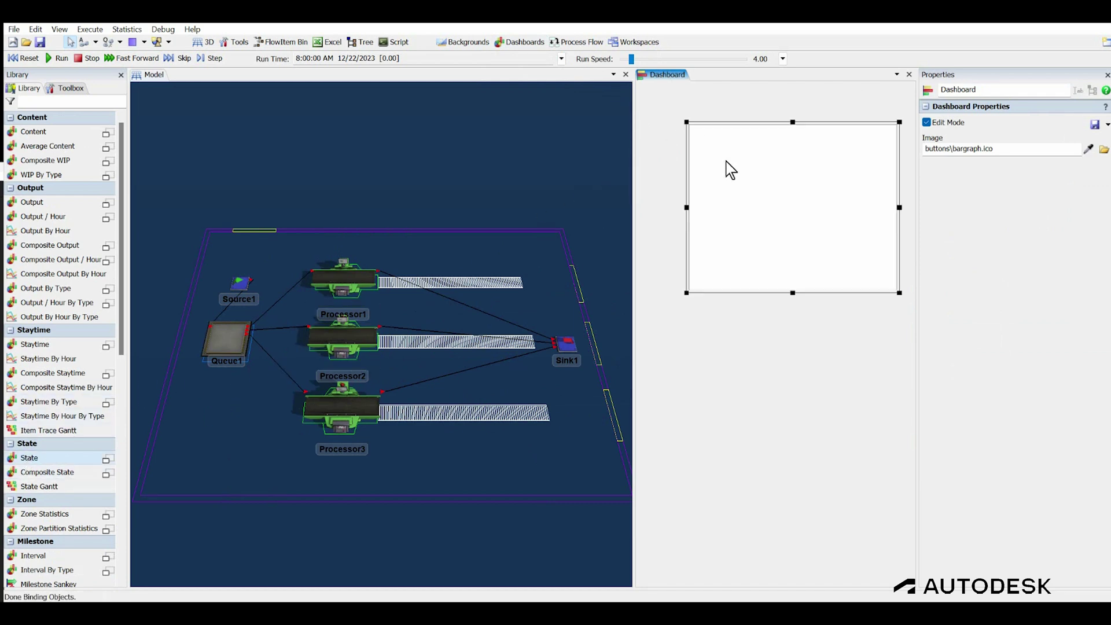
# Pick Processor1, Processor2 and Processor3 as the State chart's objects.
pyautogui.click(783, 134)
pyautogui.click(948, 129)
pyautogui.click(333, 280)
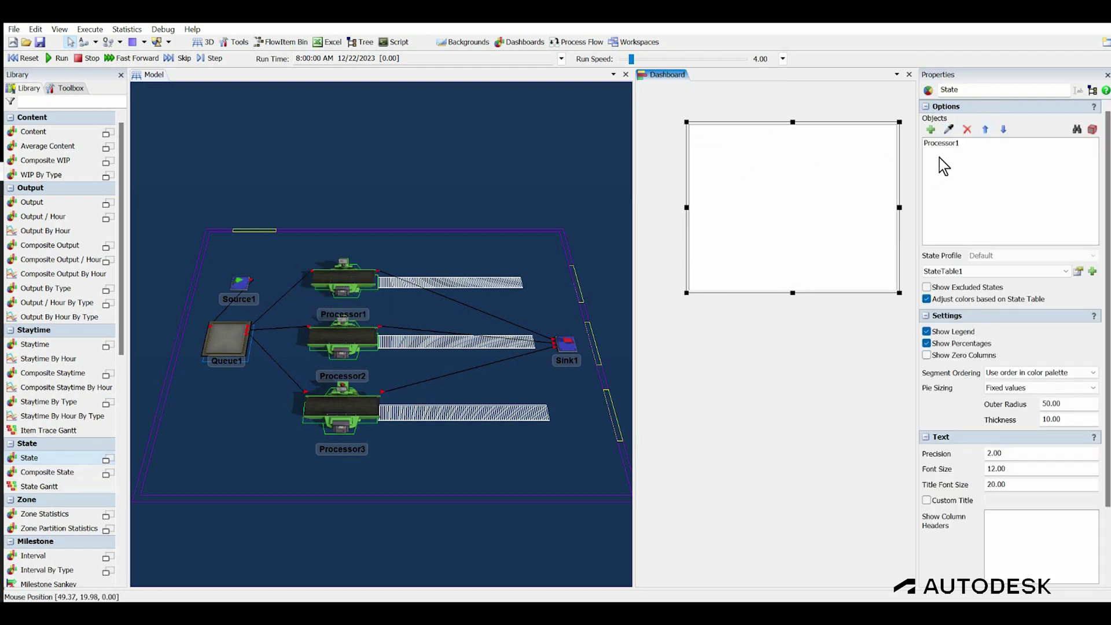
pyautogui.click(948, 129)
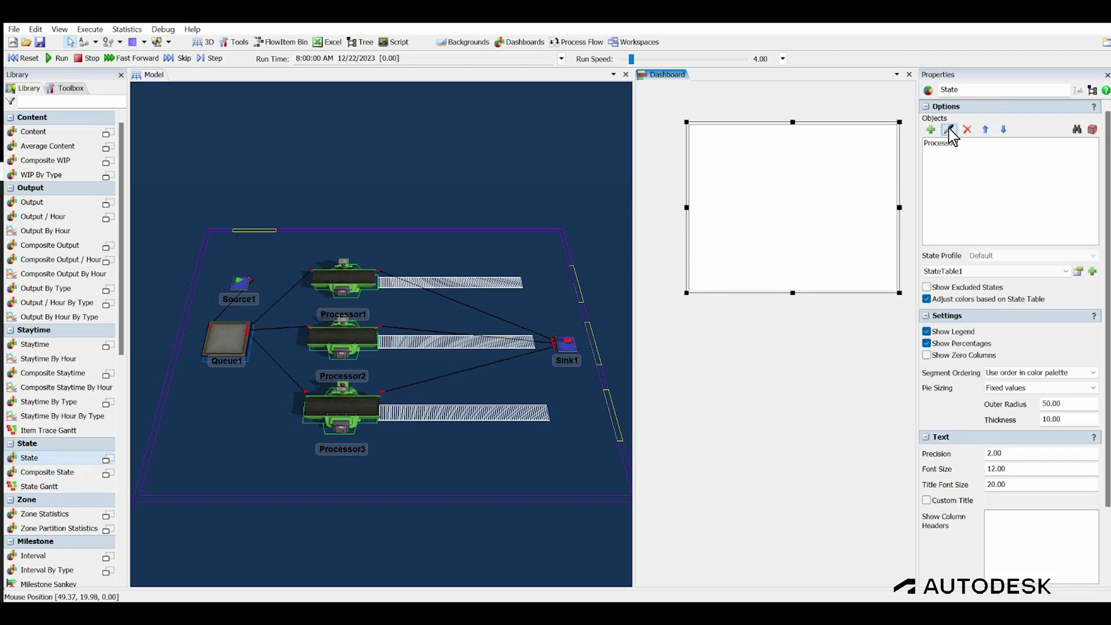
pyautogui.click(372, 334)
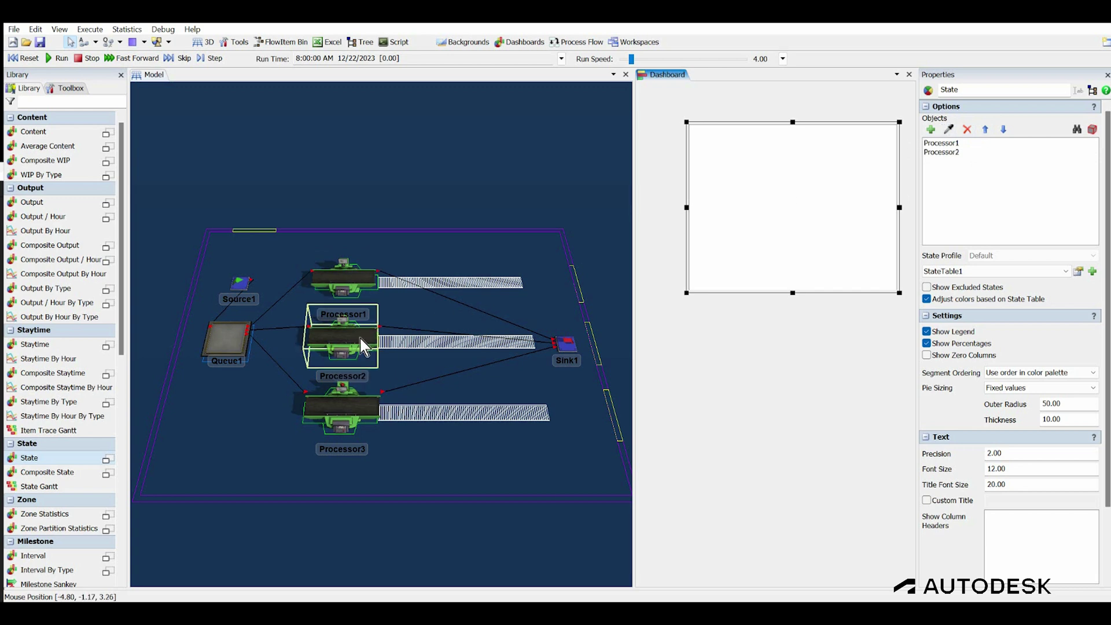
pyautogui.click(949, 129)
pyautogui.click(333, 417)
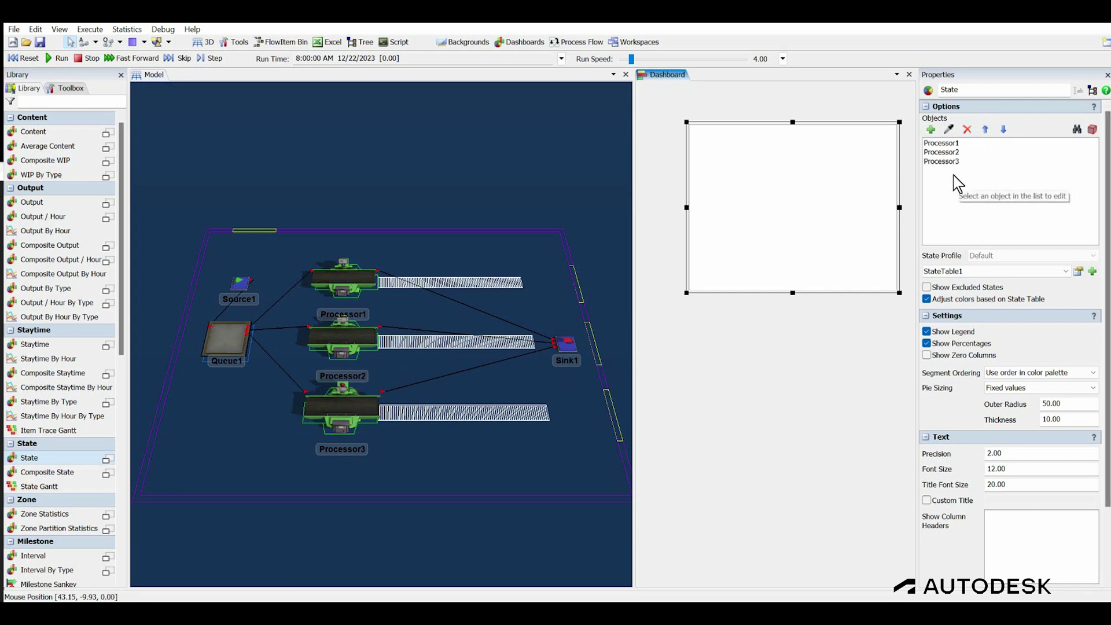
pyautogui.click(755, 356)
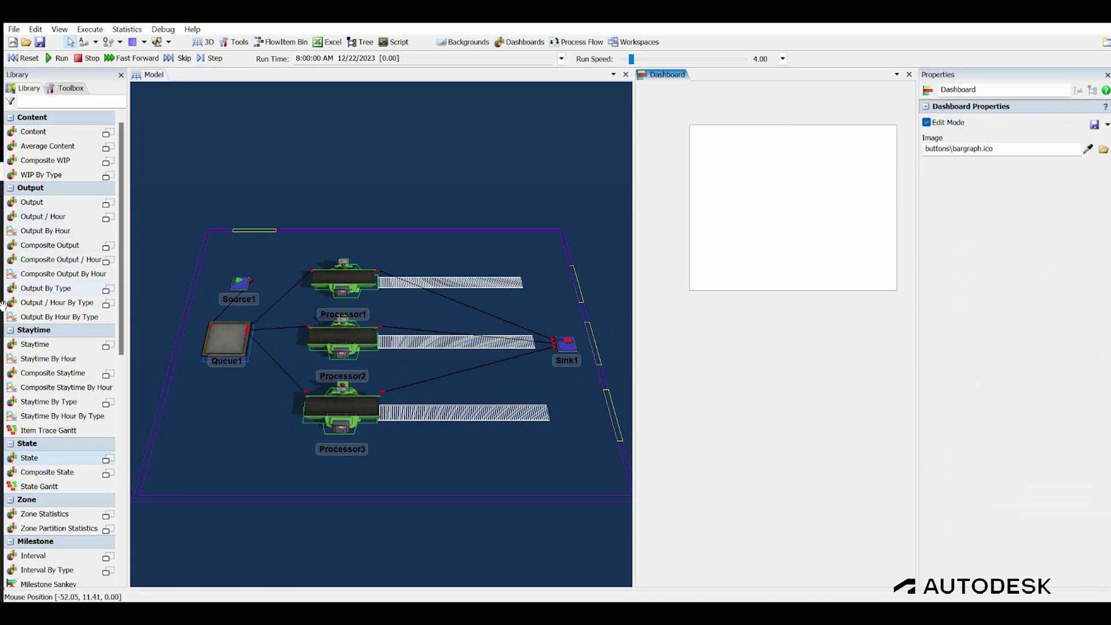
# Add a Staytime chart below the State chart and assign Queue1 to it.
pyautogui.moveTo(35, 344); pyautogui.dragTo(692, 311)
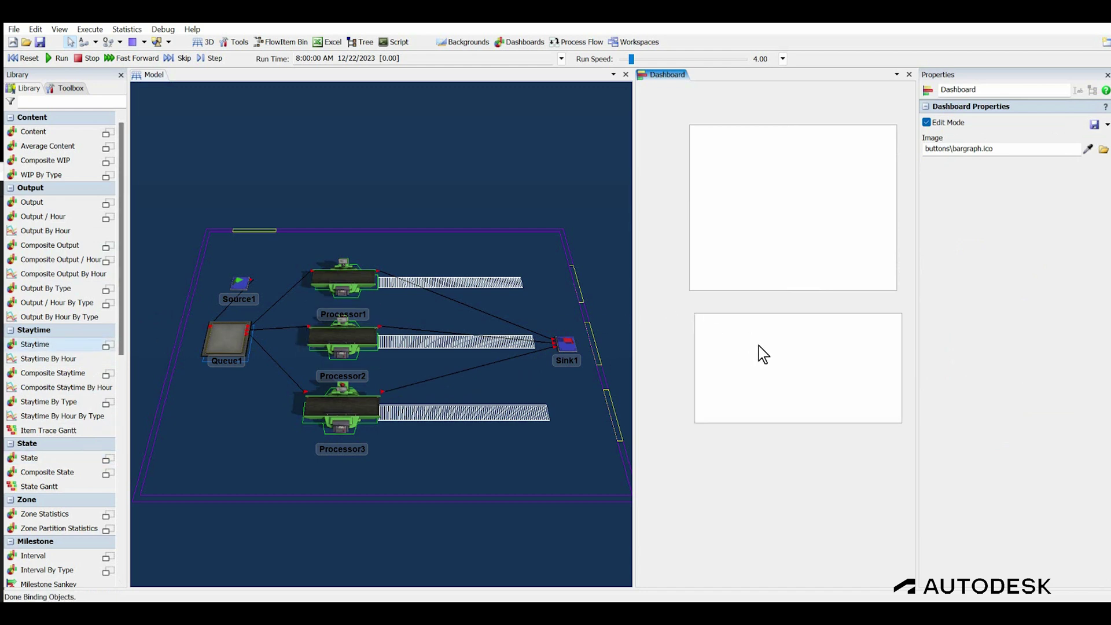
pyautogui.click(758, 346)
pyautogui.click(949, 132)
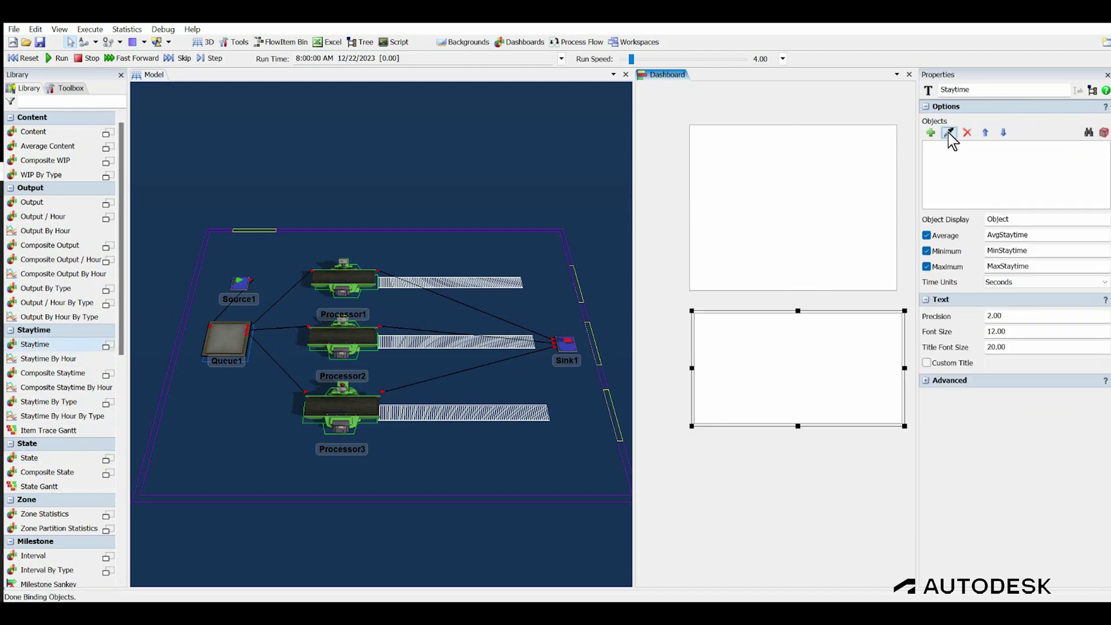
pyautogui.click(230, 343)
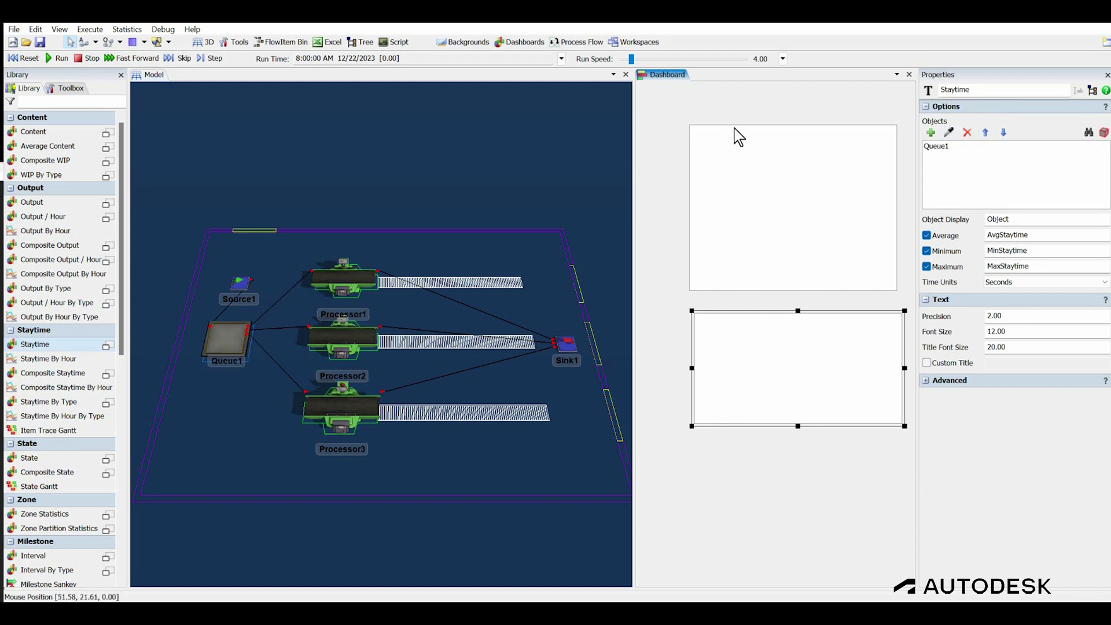
pyautogui.click(724, 106)
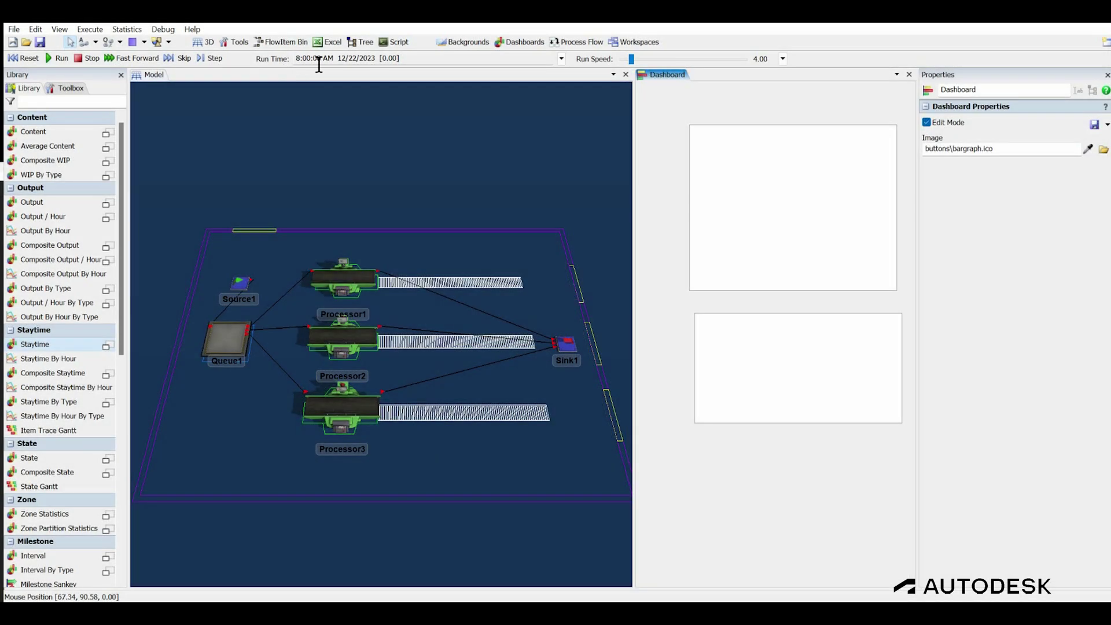
# Enable a run stop time of 4:00:00 PM (28800 s), then reset the model.
pyautogui.click(561, 59)
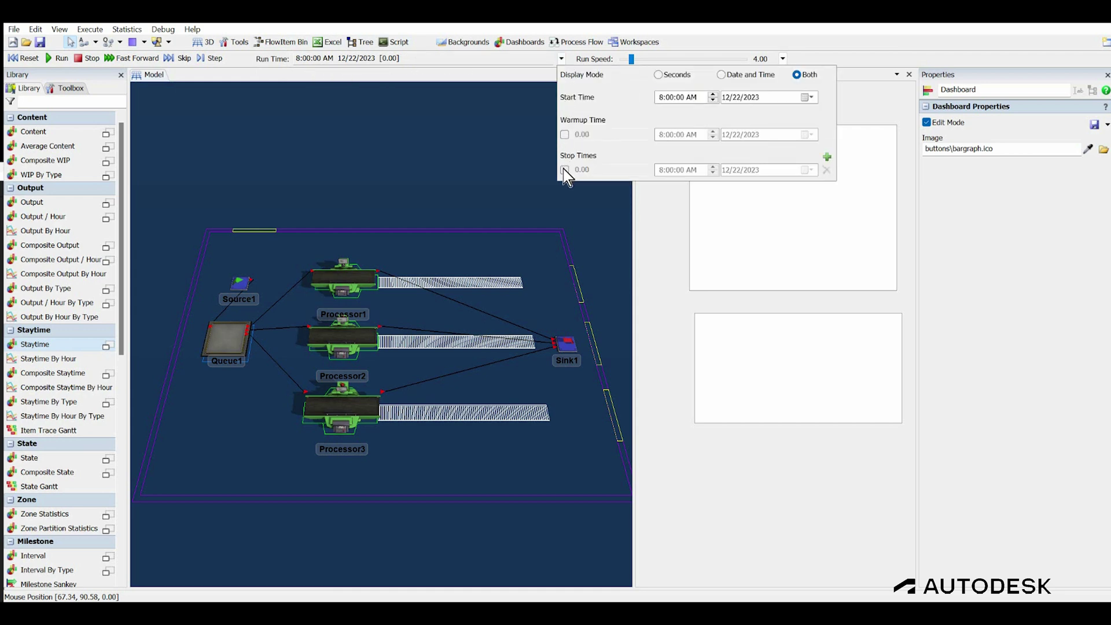
pyautogui.click(564, 170)
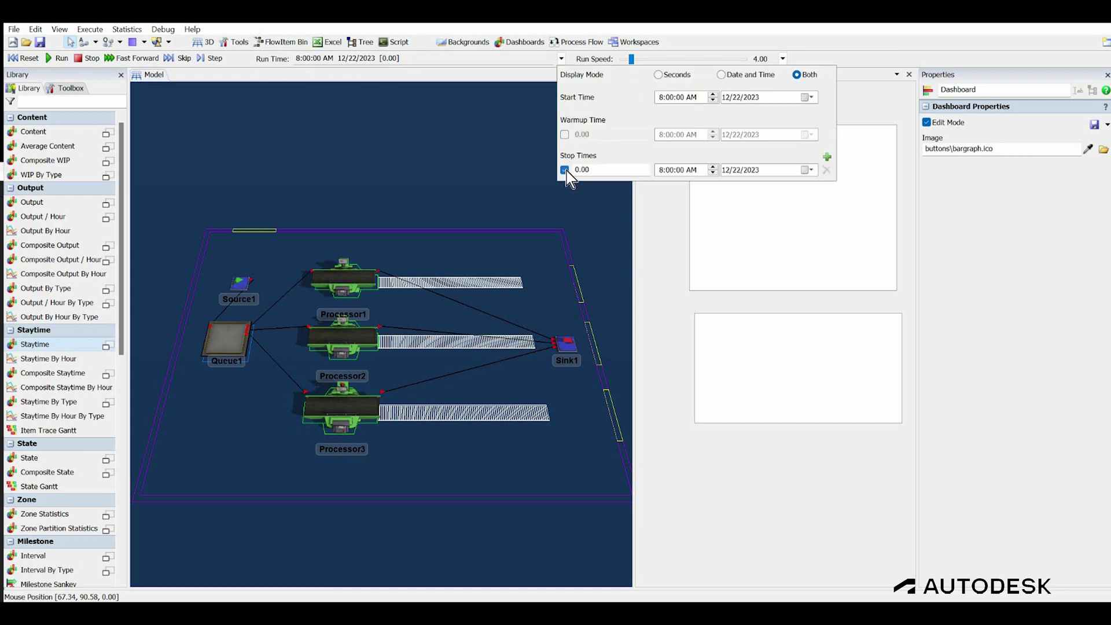
pyautogui.click(712, 166)
pyautogui.click(712, 167)
pyautogui.click(712, 167)
pyautogui.click(712, 166)
pyautogui.click(712, 166)
pyautogui.click(713, 167)
pyautogui.click(713, 167)
pyautogui.click(713, 166)
pyautogui.click(491, 76)
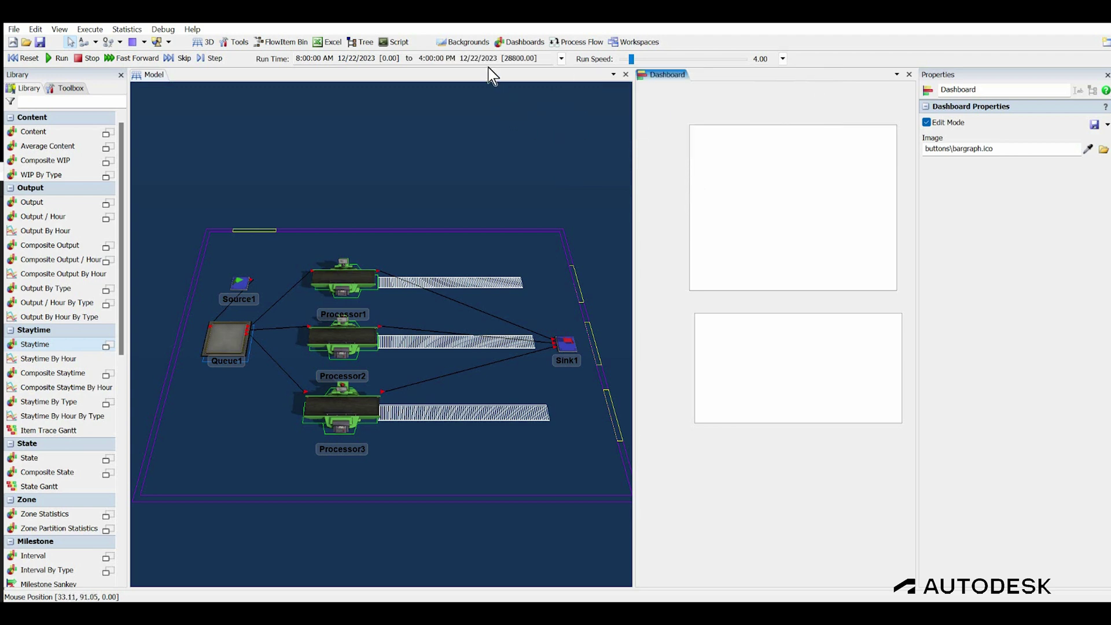
pyautogui.click(31, 58)
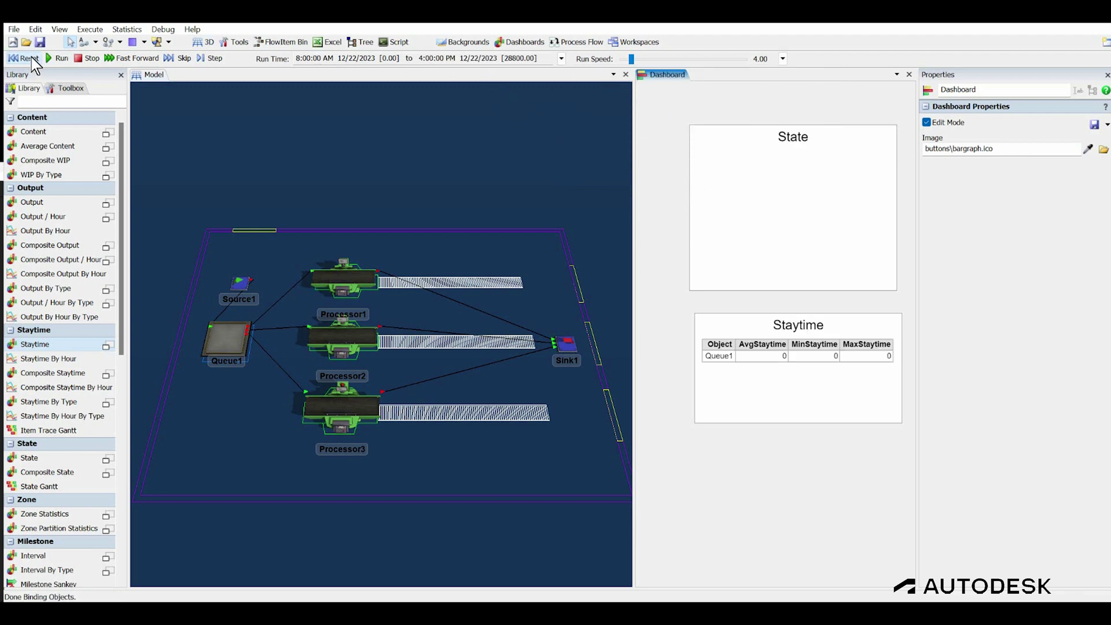
# Run the 8-hour simulation at higher speed, enlarging the State chart to show all three gauges.
pyautogui.click(61, 58)
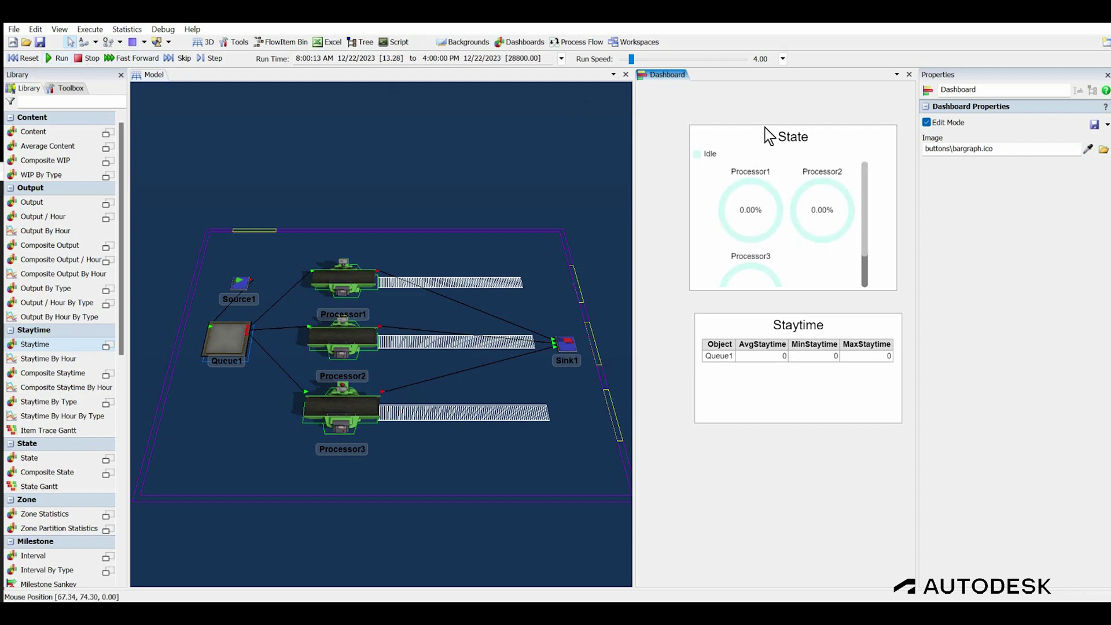
pyautogui.click(762, 166)
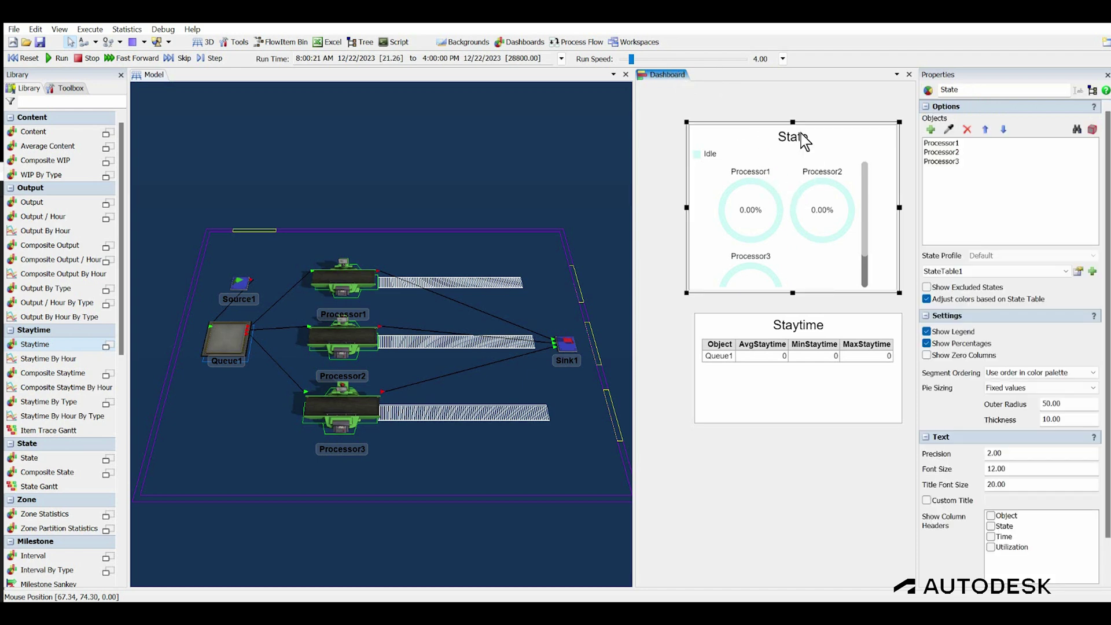
pyautogui.moveTo(792, 123); pyautogui.dragTo(785, 82)
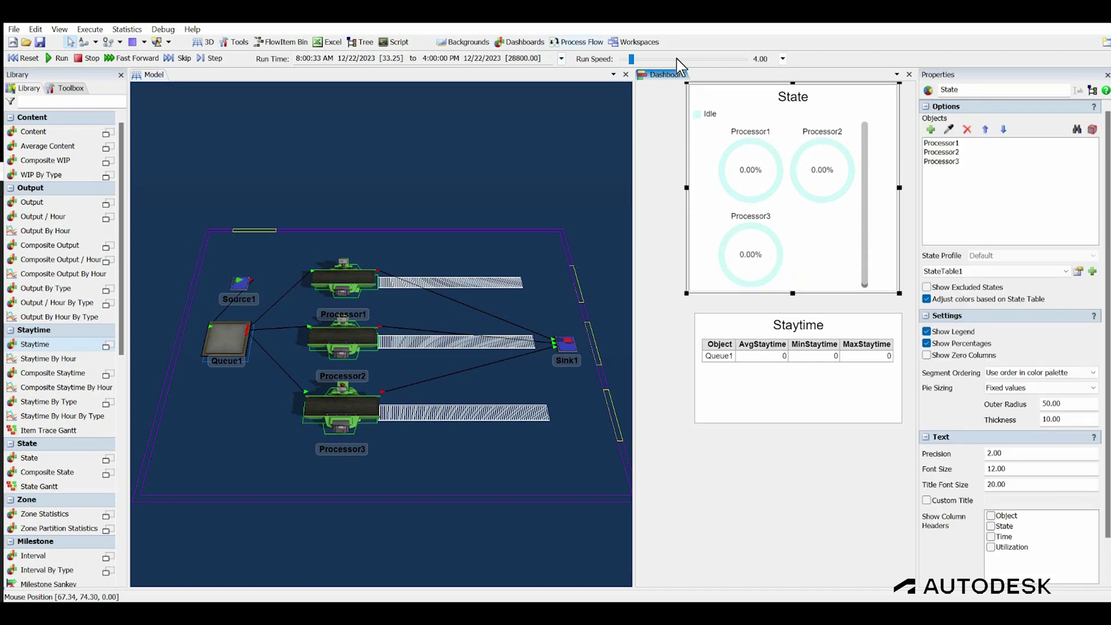
pyautogui.moveTo(632, 60); pyautogui.dragTo(735, 69)
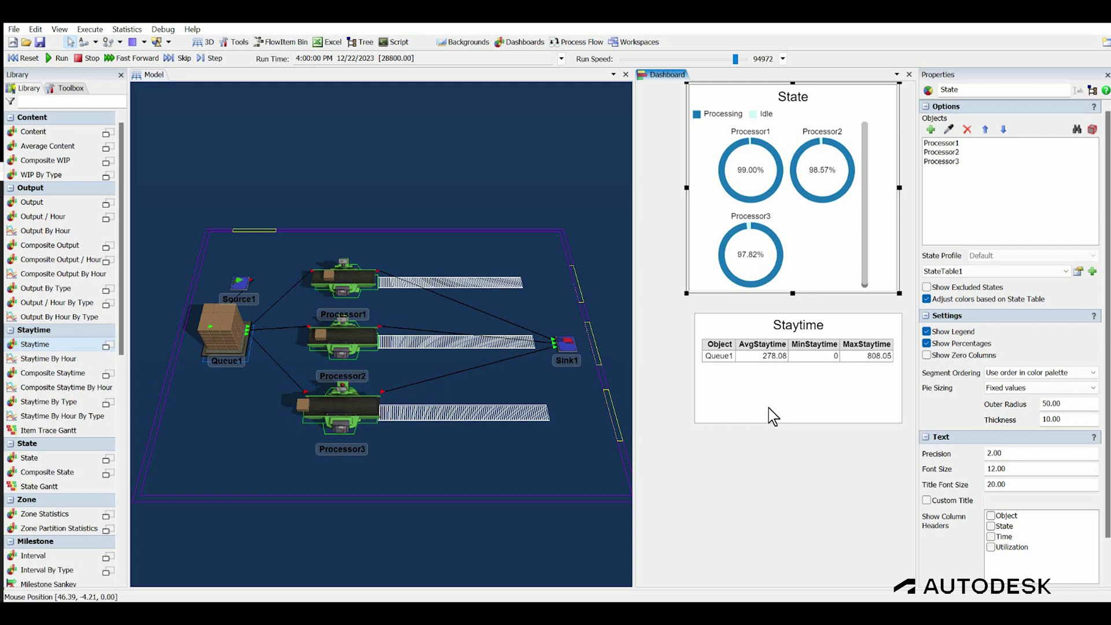
pyautogui.click(658, 391)
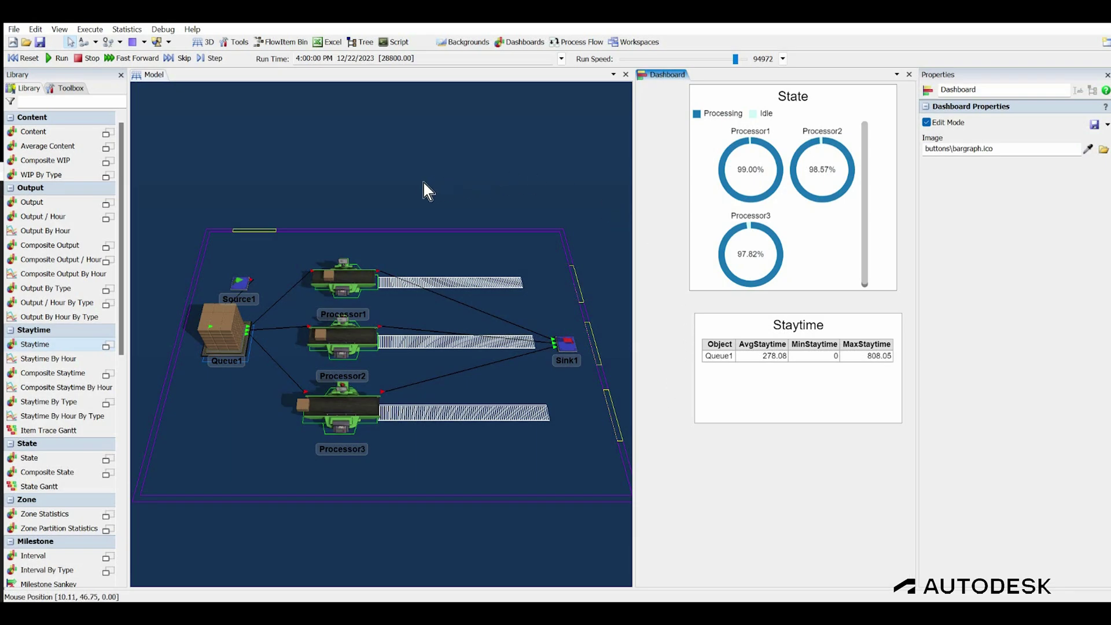
# Reset the model and change all three processors' process time from 30 to 27 seconds.
pyautogui.click(30, 57)
pyautogui.click(351, 279)
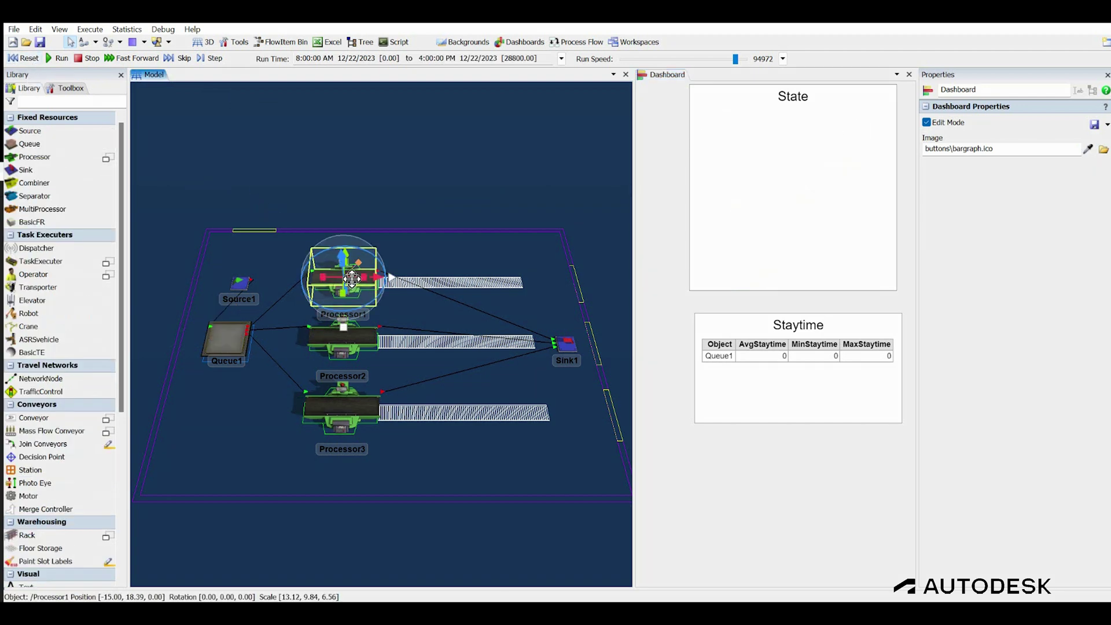
pyautogui.click(938, 401)
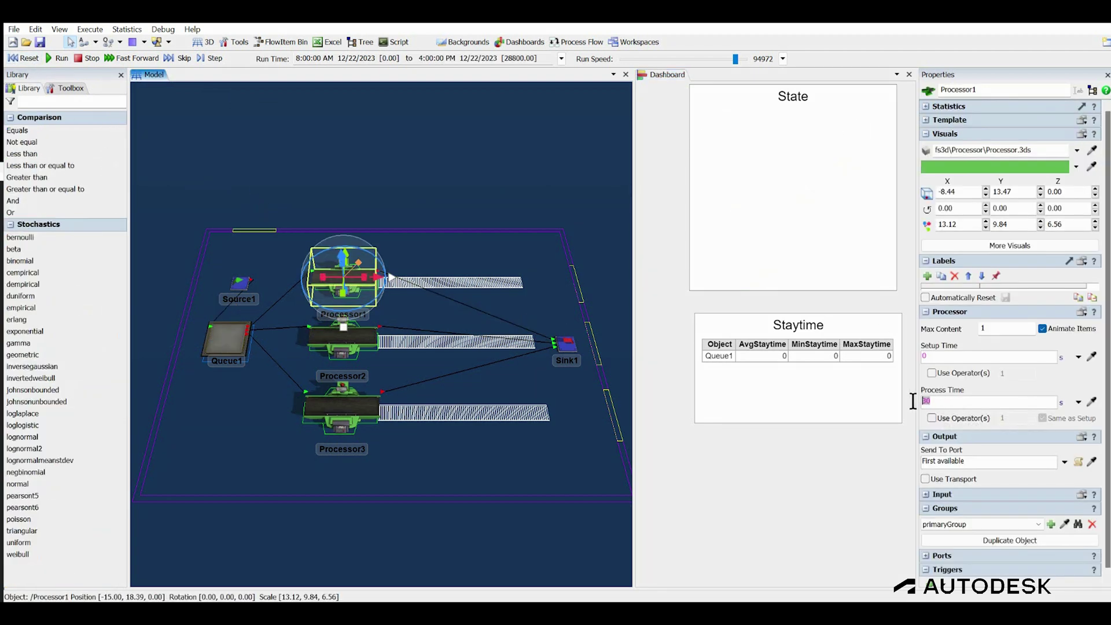
pyautogui.write('27')
pyautogui.click(342, 338)
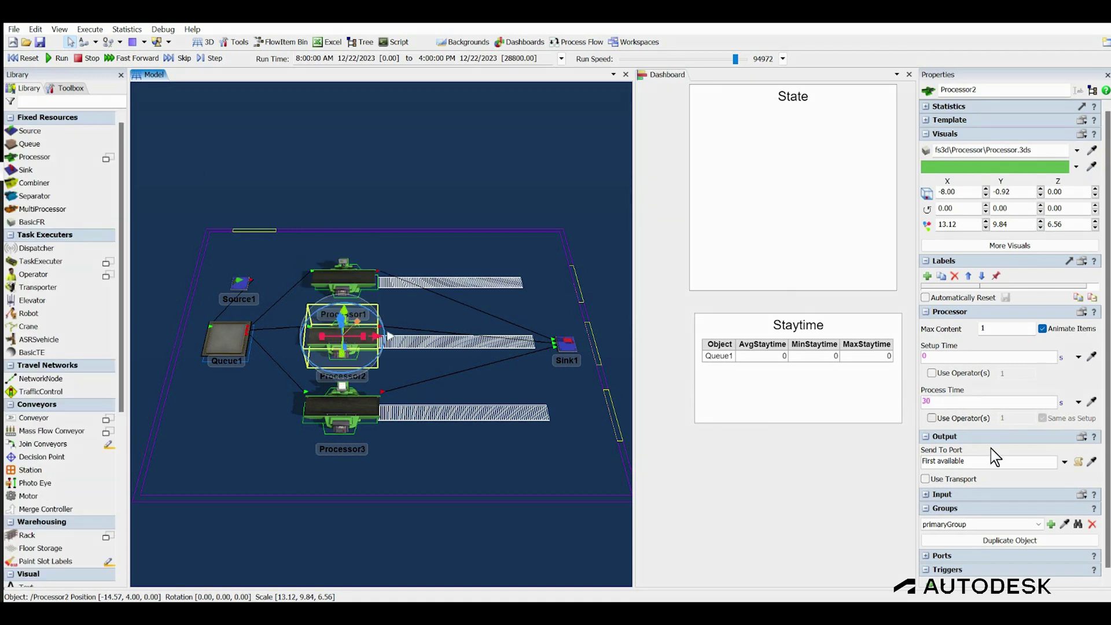
pyautogui.click(926, 400)
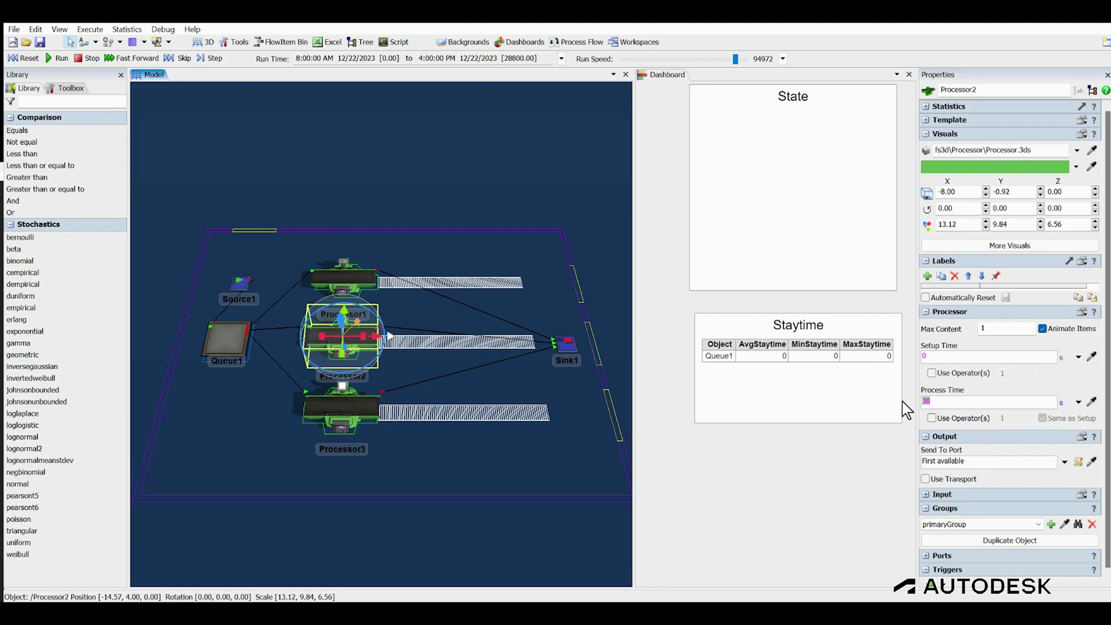
pyautogui.click(349, 412)
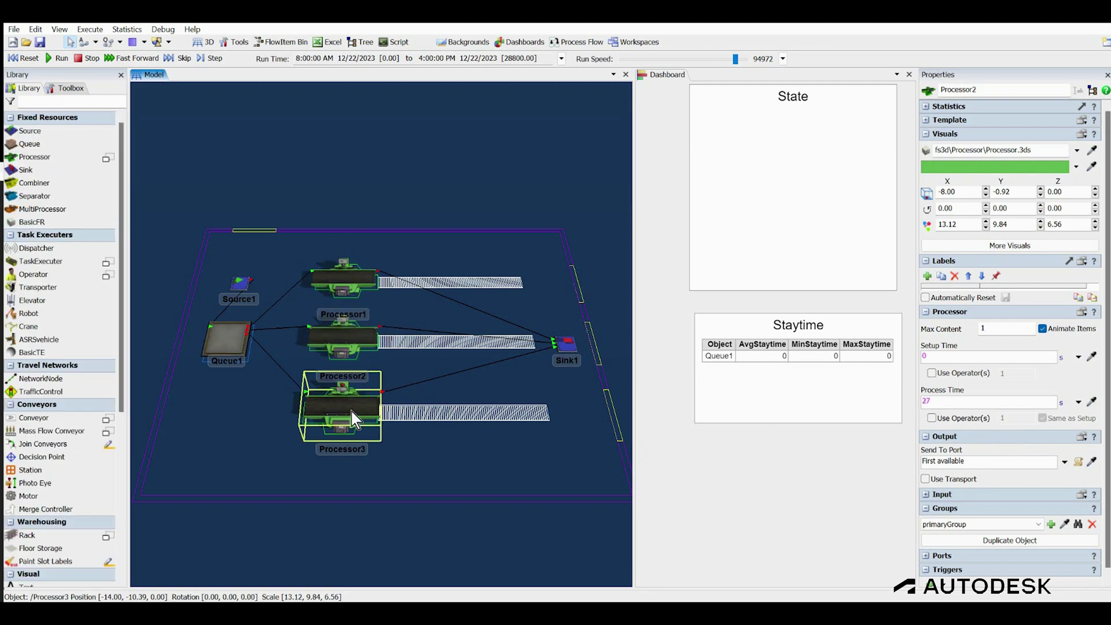
pyautogui.click(940, 402)
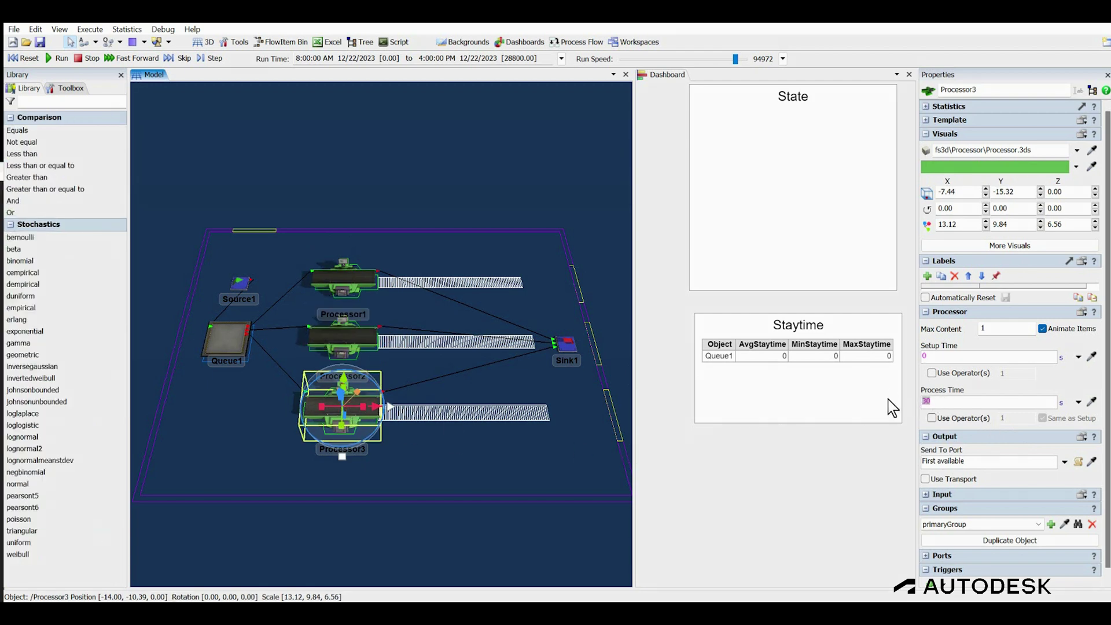
pyautogui.write('27')
pyautogui.click(669, 447)
pyautogui.click(479, 453)
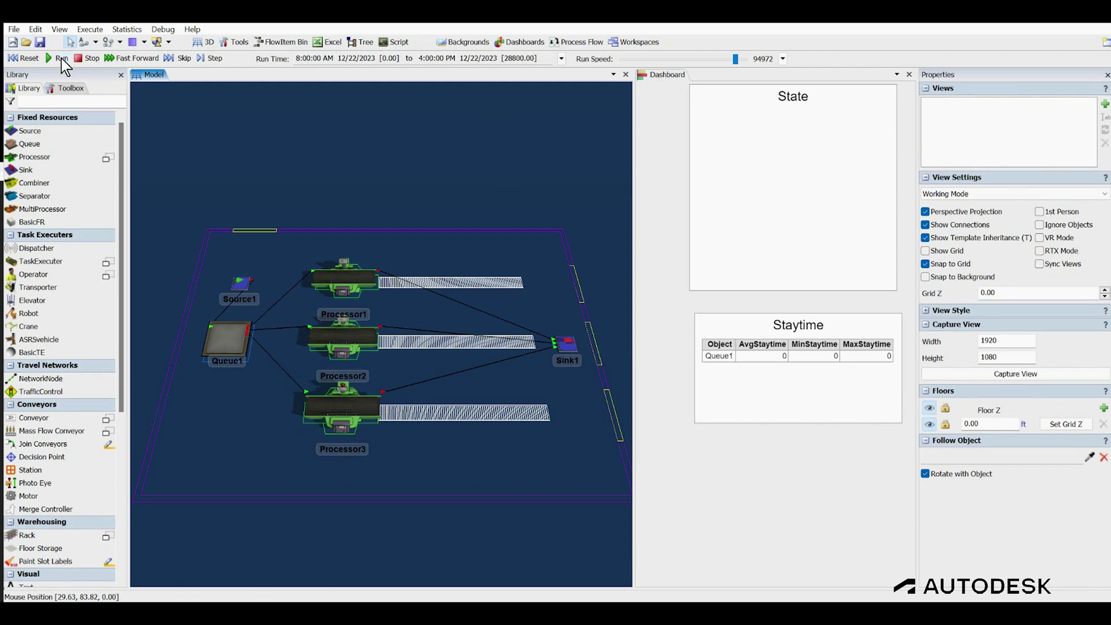
# Reset and rerun the model with 27-second process times to the 4:00 PM stop.
pyautogui.click(25, 58)
pyautogui.click(57, 59)
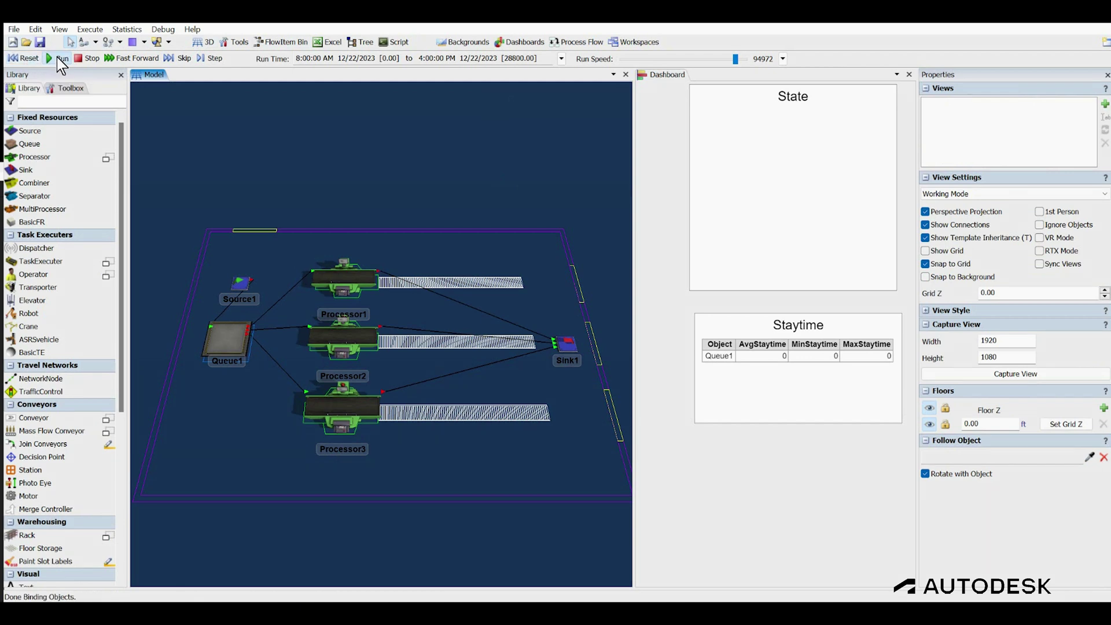